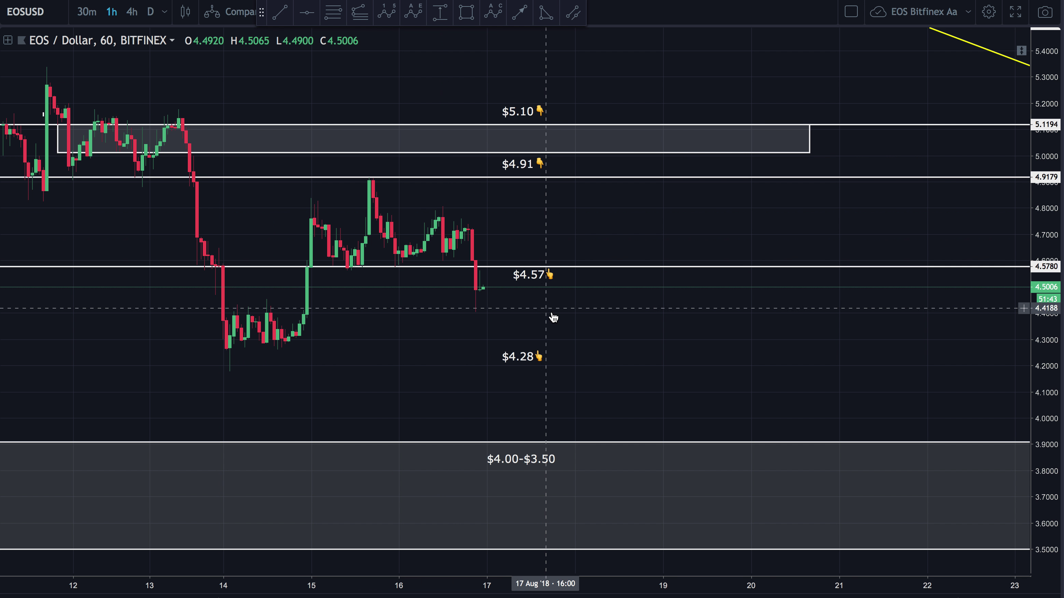
Stretch the price scale and mark Elliott impulse points 0–5 from the 14 Aug low to the 15 Aug peak.
scroll(554, 316, "left", 5)
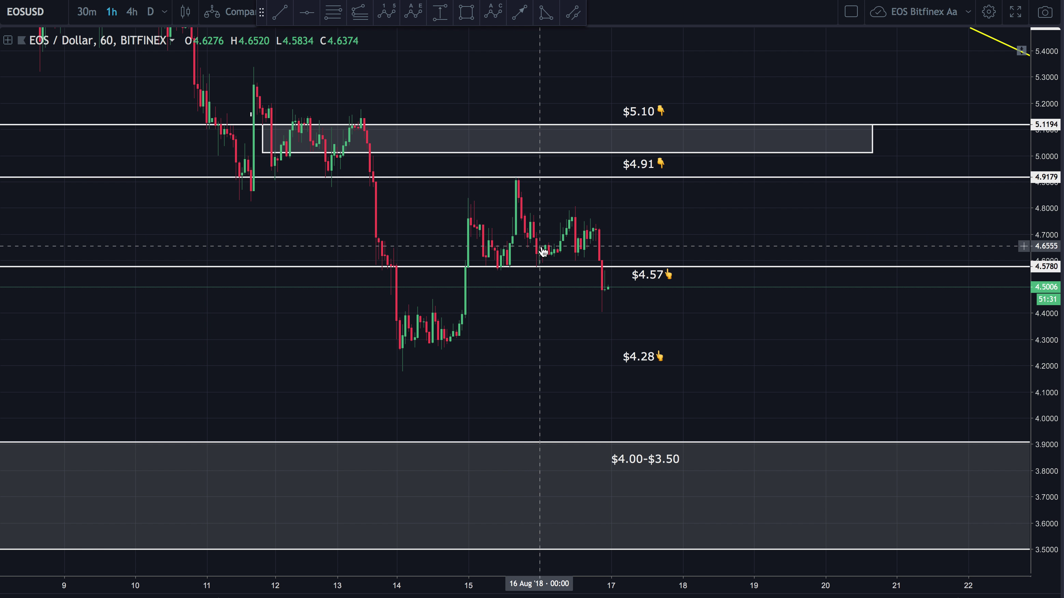
left_click_drag(1050, 438, 1050, 415)
scroll(859, 373, "up", 5)
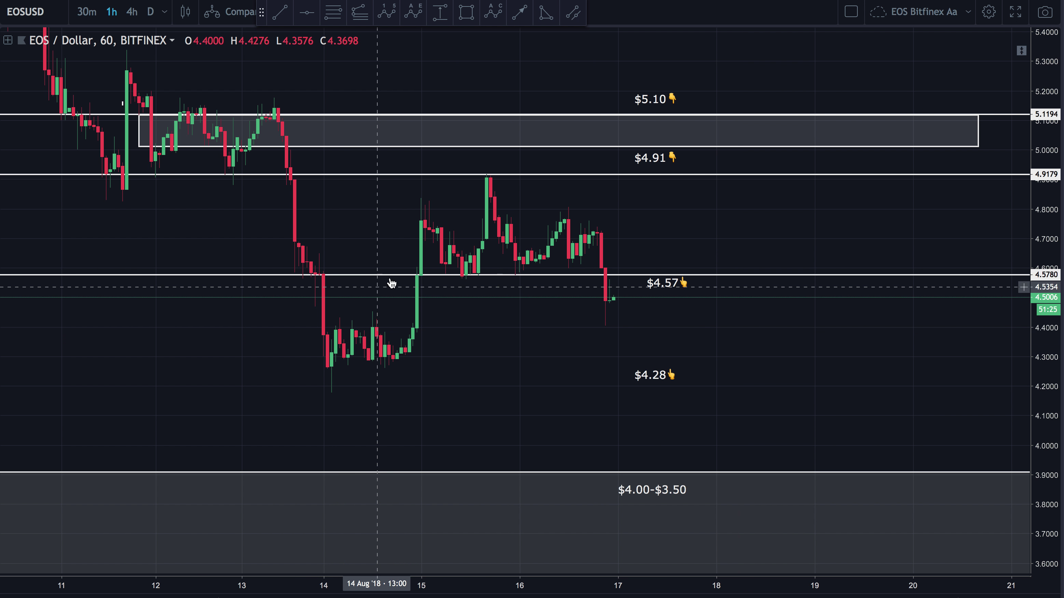
left_click(386, 12)
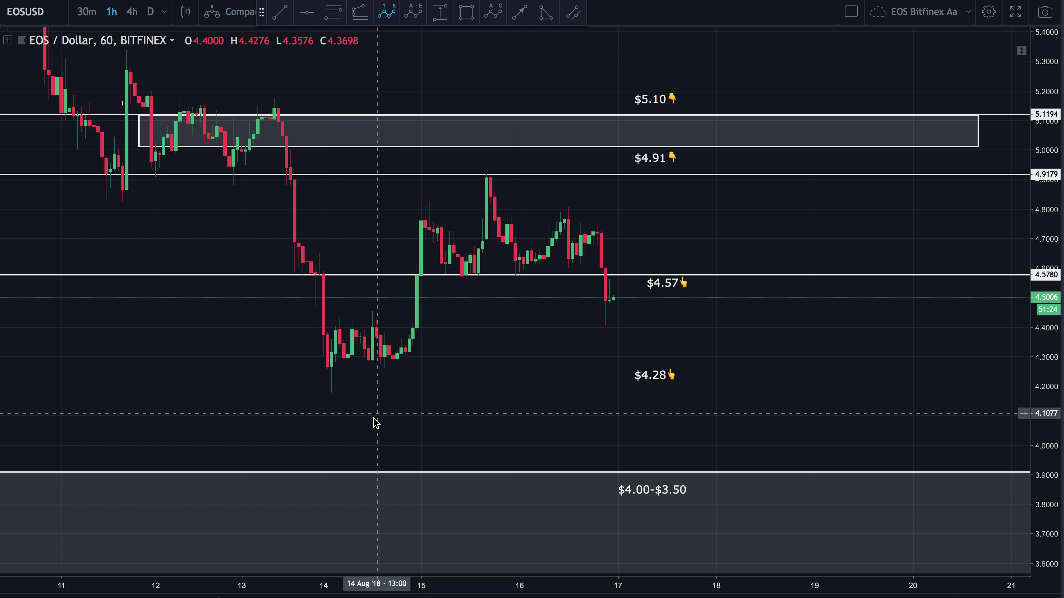
left_click(331, 390)
left_click(372, 308)
left_click(380, 369)
left_click(429, 189)
left_click(461, 285)
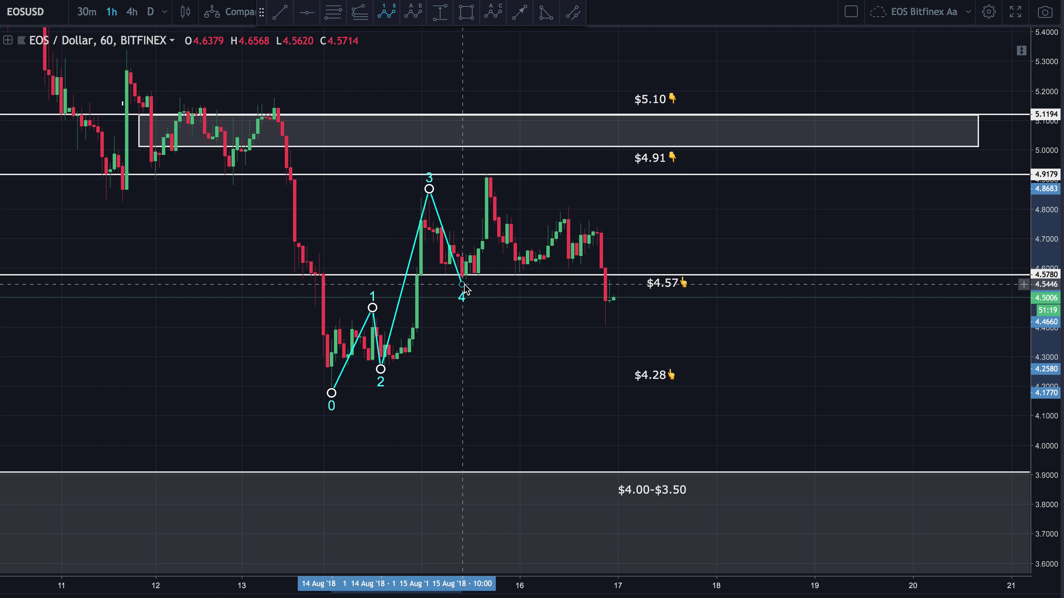
left_click(491, 168)
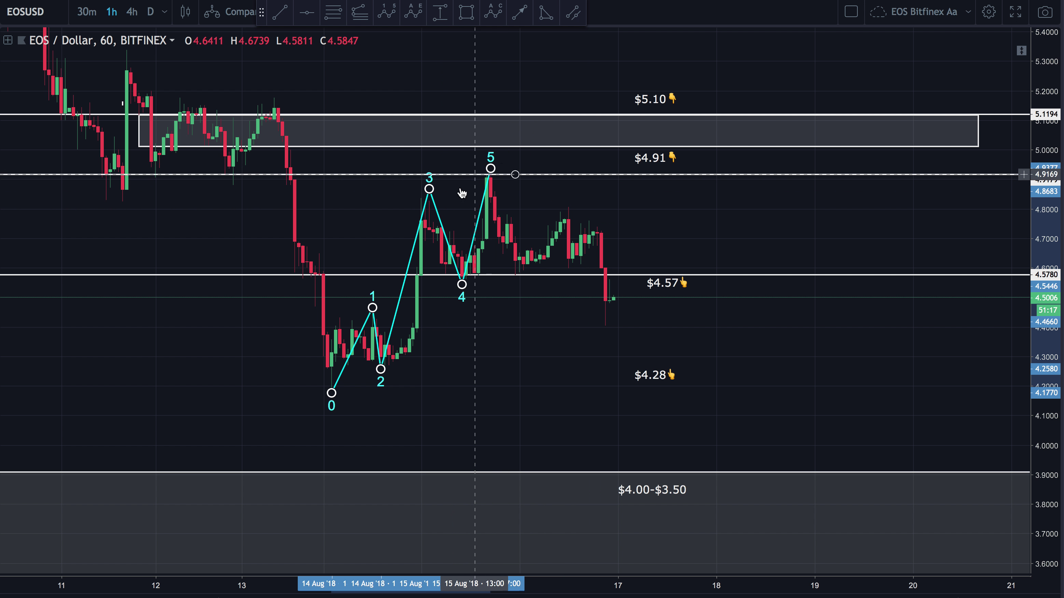
Start an ABC correction at wave point 5, with point A at the $4.57 low.
scroll(541, 163, "up", 1)
scroll(541, 163, "up", 1)
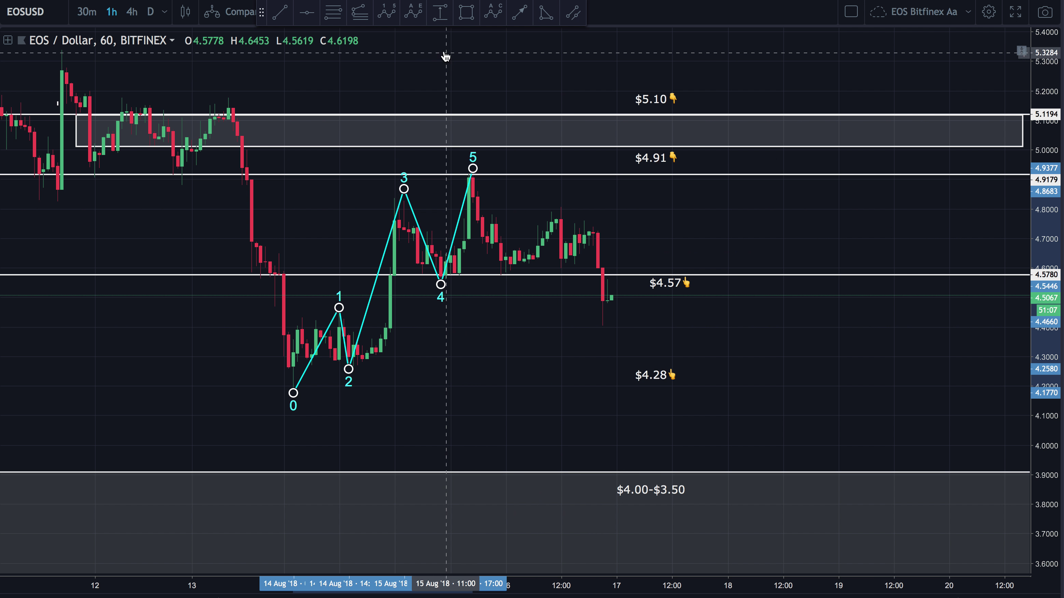
left_click(490, 15)
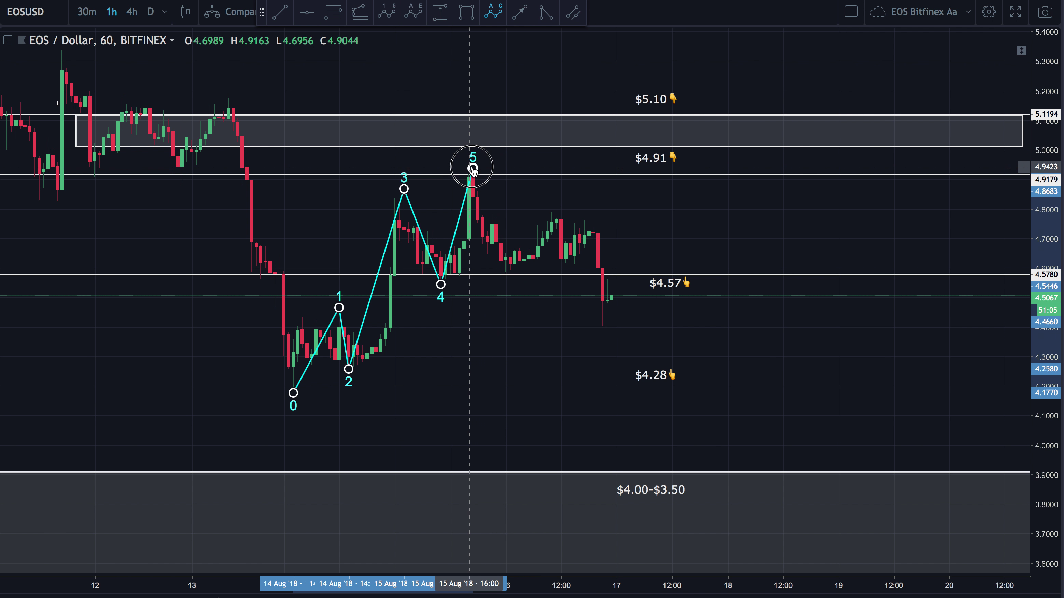
left_click(469, 167)
left_click(506, 278)
Place B at the lower high near $4.84 and C below price, then drag C to about 4.40.
left_click(561, 196)
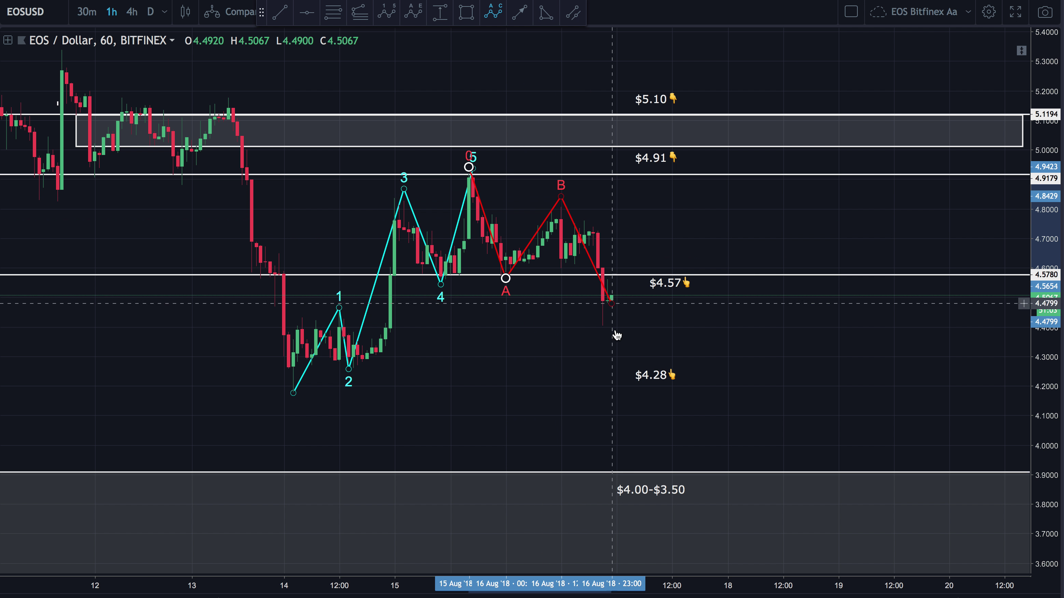
left_click(612, 338)
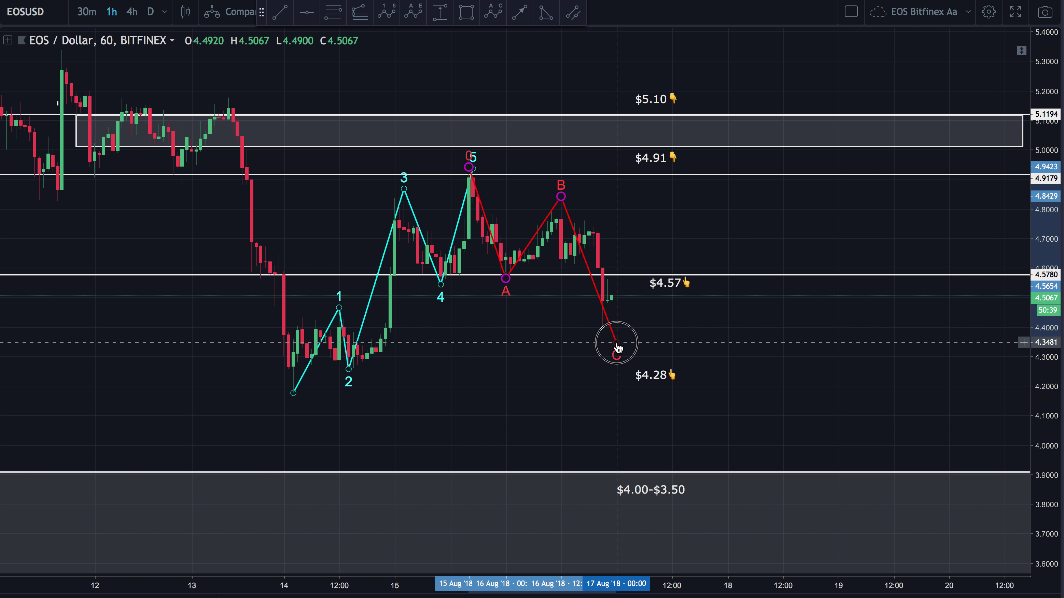
left_click_drag(617, 336, 626, 322)
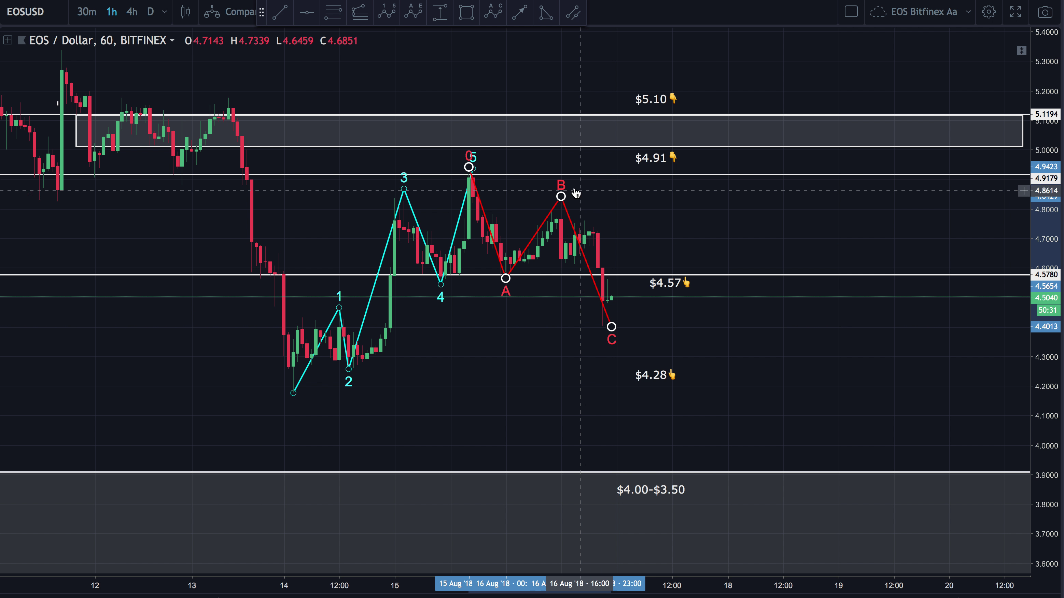
scroll(645, 314, "right", 1)
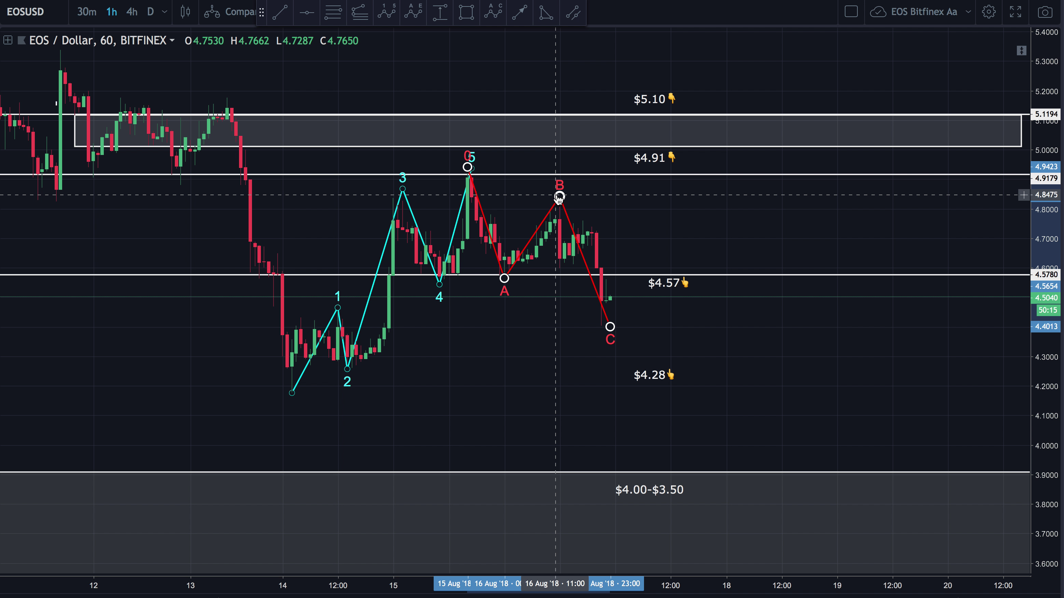
mouse_move(658, 219)
left_mouse_down()
mouse_move(711, 259)
mouse_move(639, 263)
left_mouse_up()
left_click(366, 19)
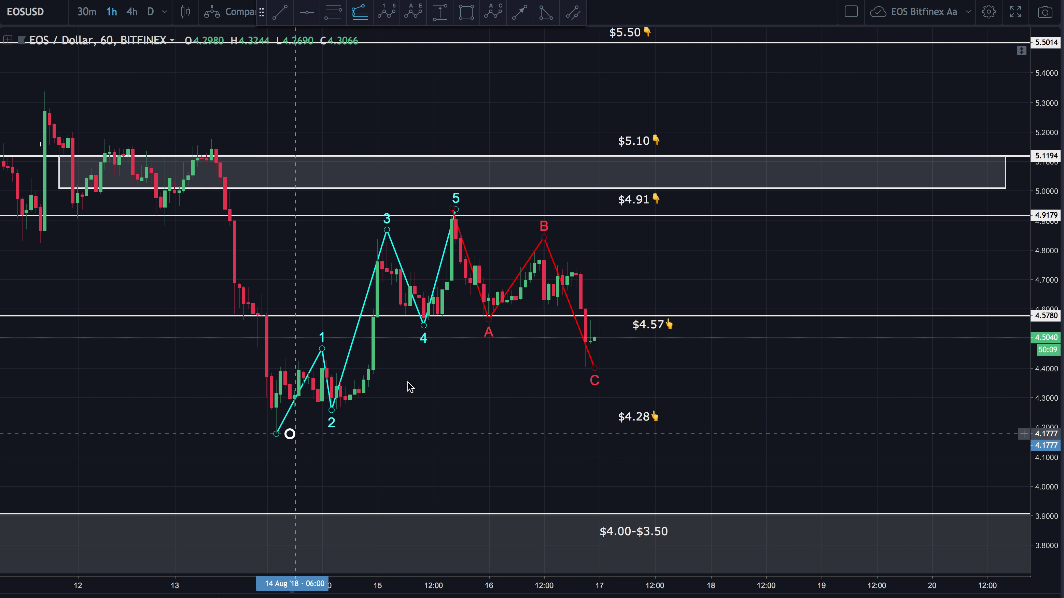
left_click(466, 208)
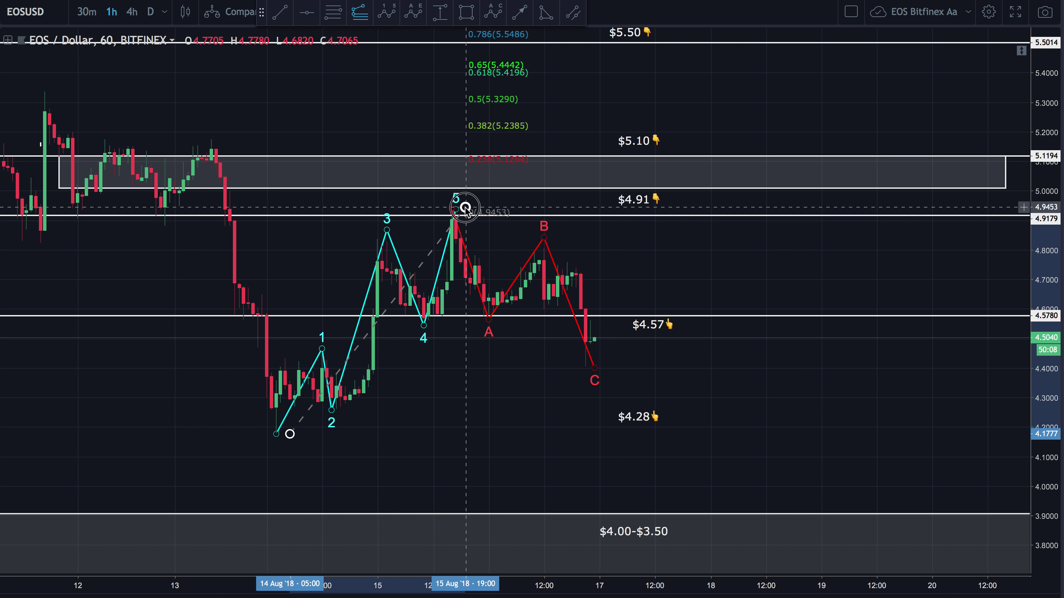
left_click(854, 368)
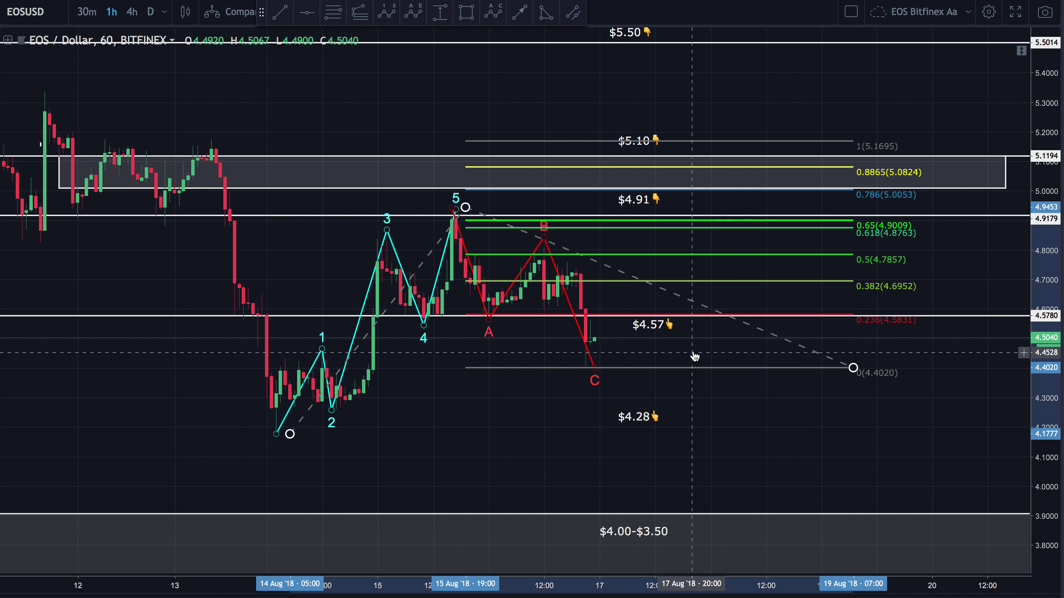
left_click_drag(1038, 77, 945, 171)
left_click(565, 399)
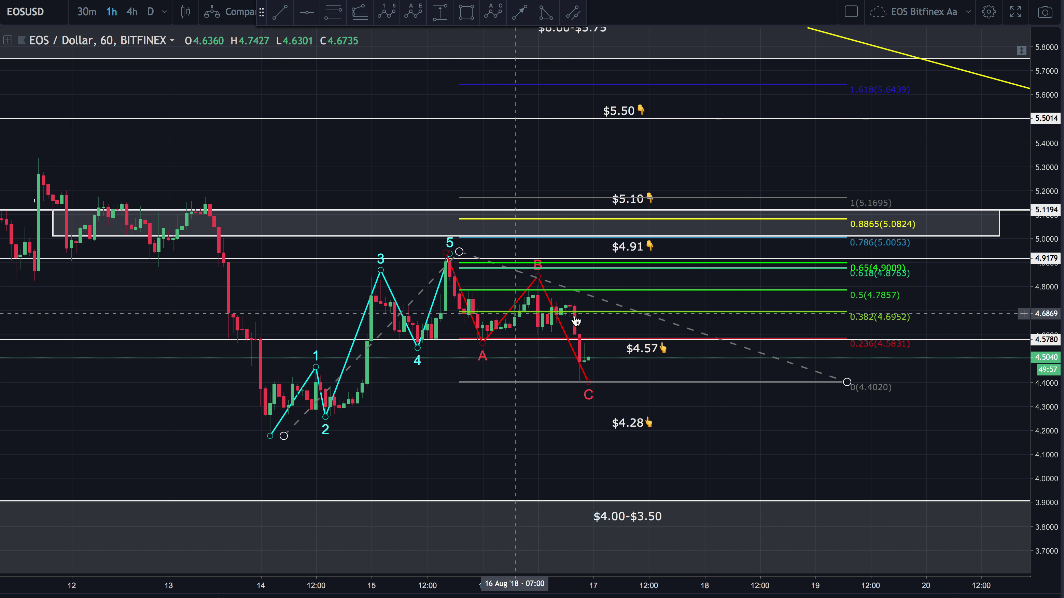
left_click_drag(847, 383, 843, 382)
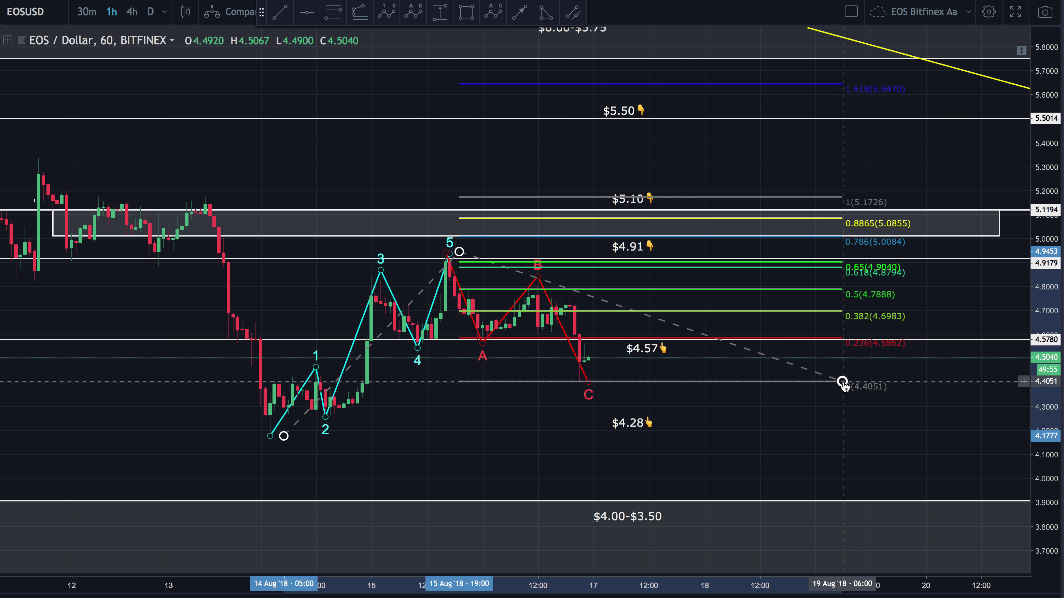
key("Delete")
left_click(816, 119)
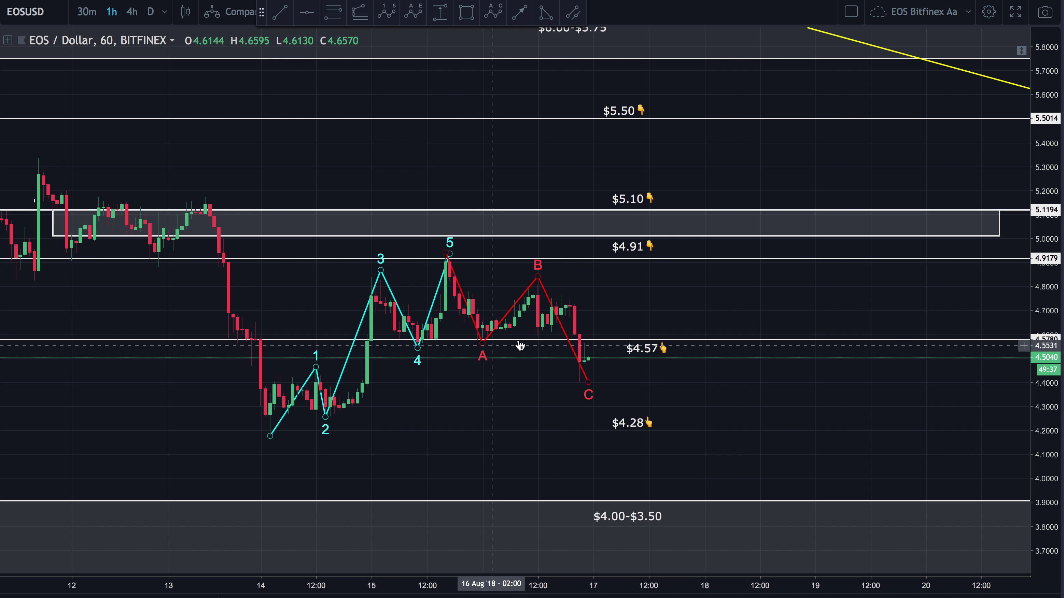
left_click(449, 254)
Delete the Elliott impulse wave and ABC correction, then scroll through the remaining price levels.
key("Delete")
left_click(449, 265)
key("Delete")
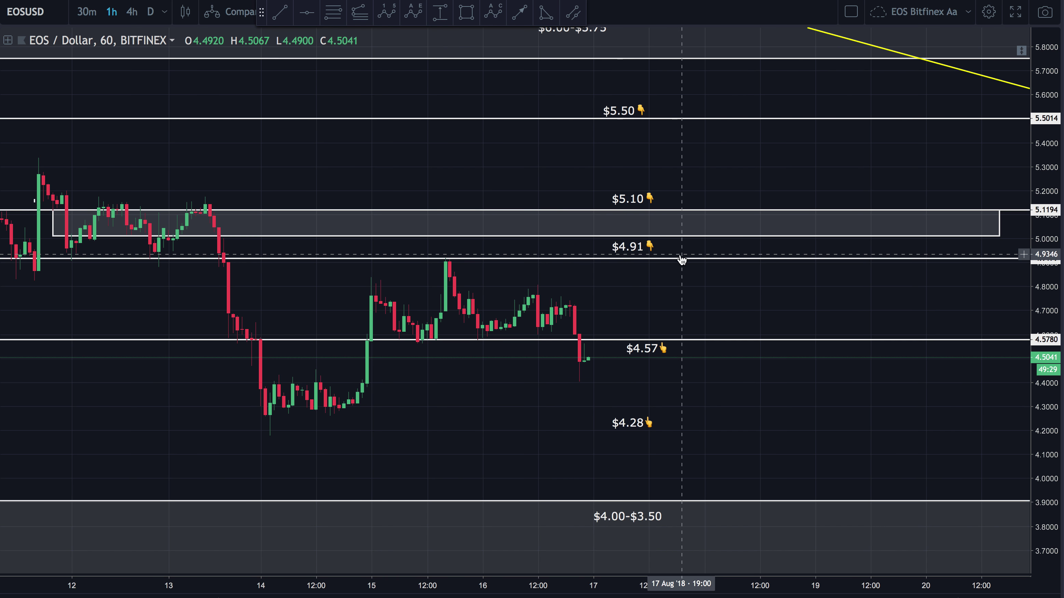
scroll(524, 333, "down", 3)
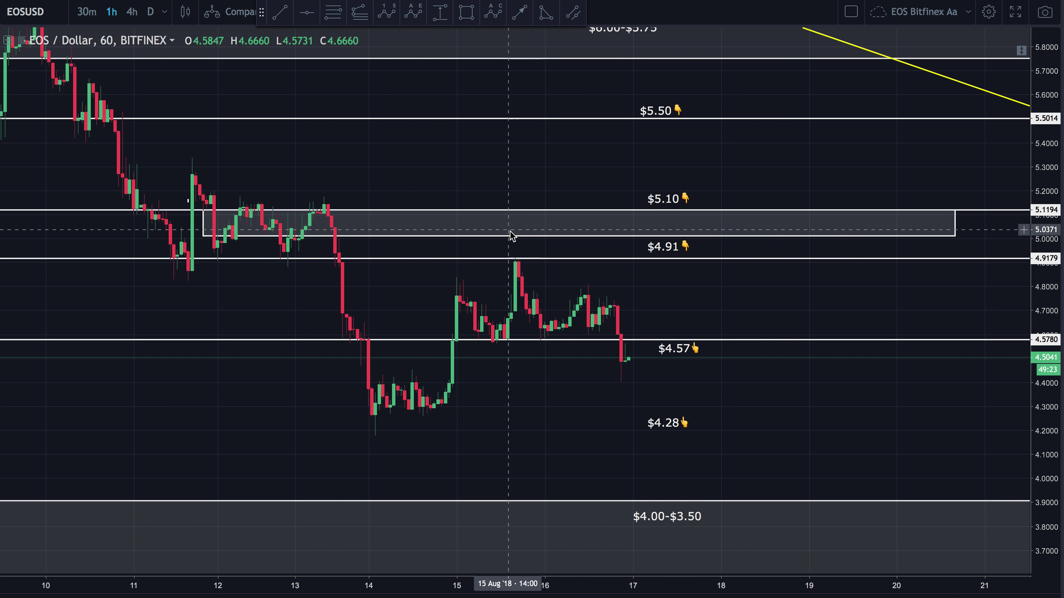
scroll(514, 238, "down", 1)
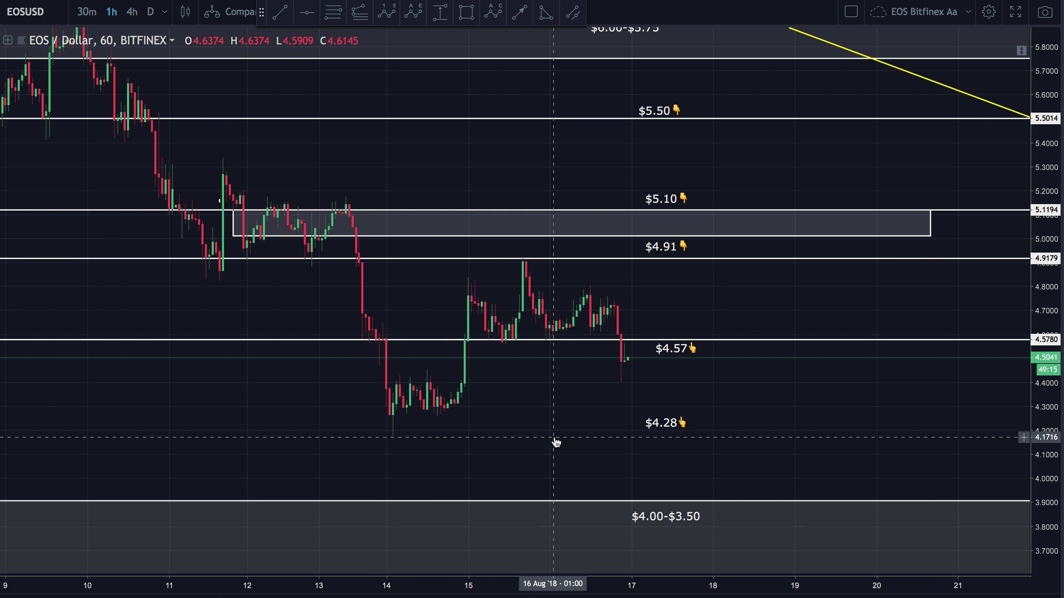
scroll(554, 482, "right", 3)
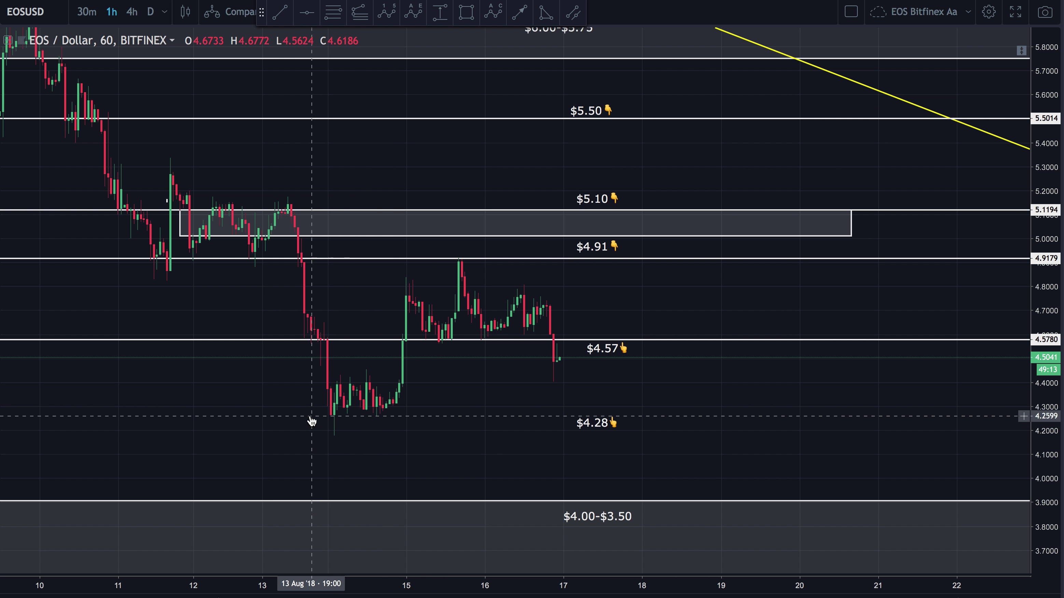
scroll(352, 411, "left", 3)
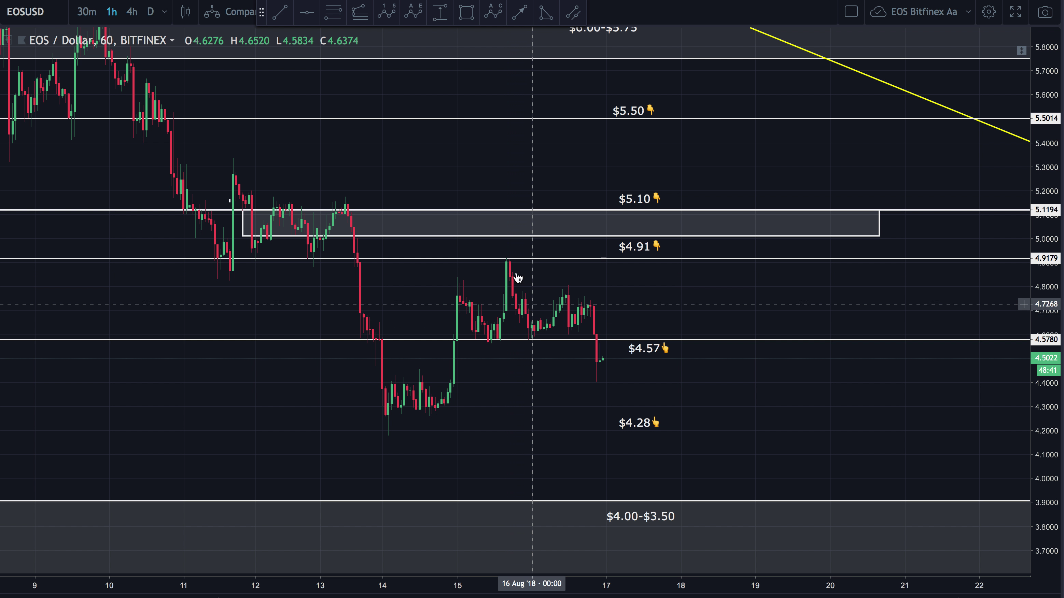
left_click(388, 13)
left_click(503, 253)
left_click(532, 342)
left_click(568, 278)
left_click(606, 424)
left_click(652, 365)
left_click(709, 507)
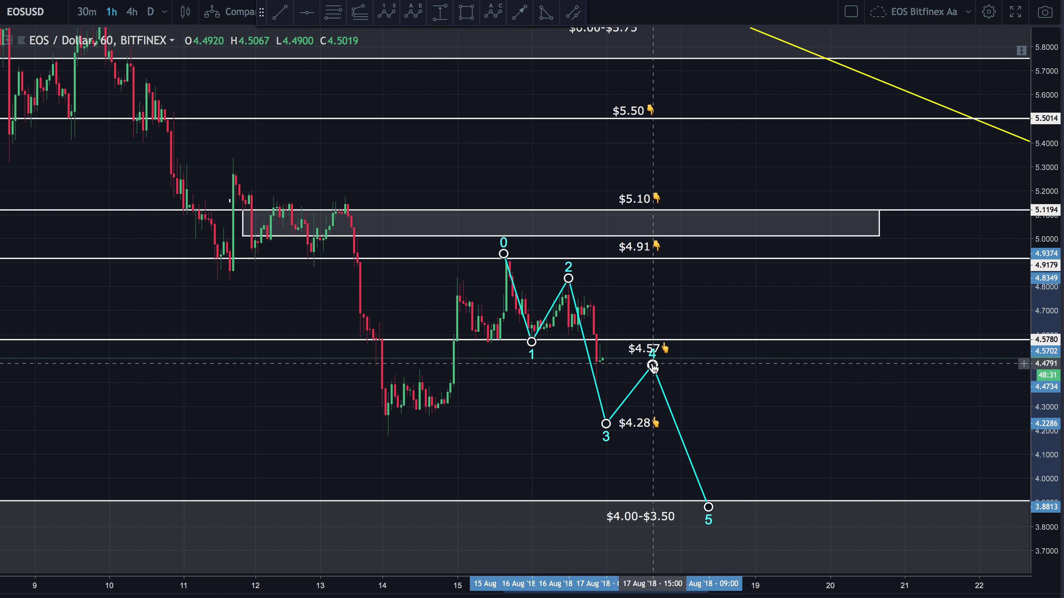
key("Delete")
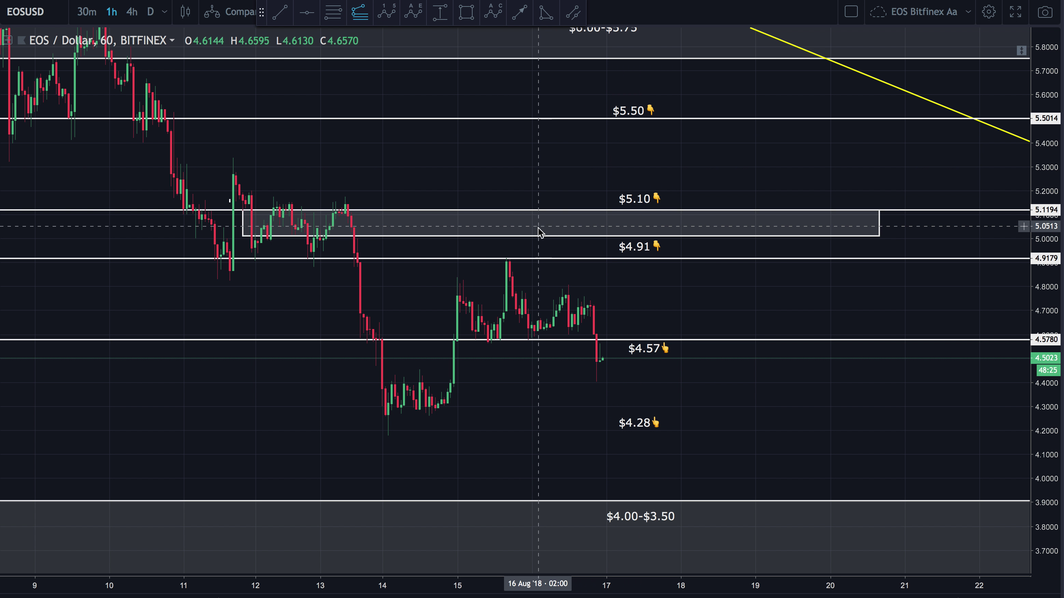
Complete the Fibonacci extension, with its third point near 4.8065.
left_click(517, 259)
left_click(538, 338)
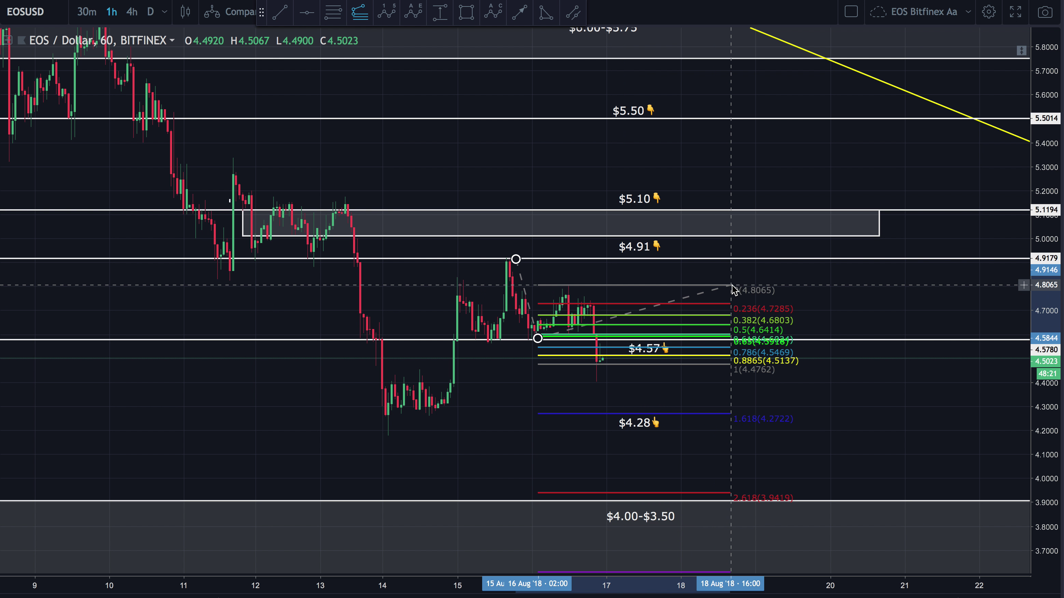
left_click(732, 286)
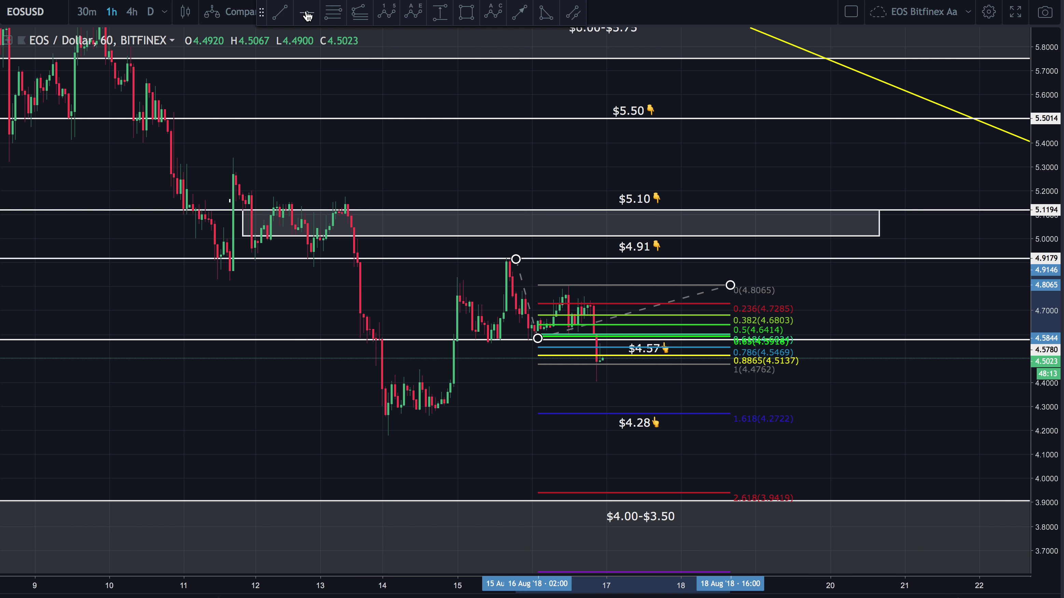
Add a horizontal line at the 4.2855 support and delete the Fibonacci extension.
left_click(427, 411)
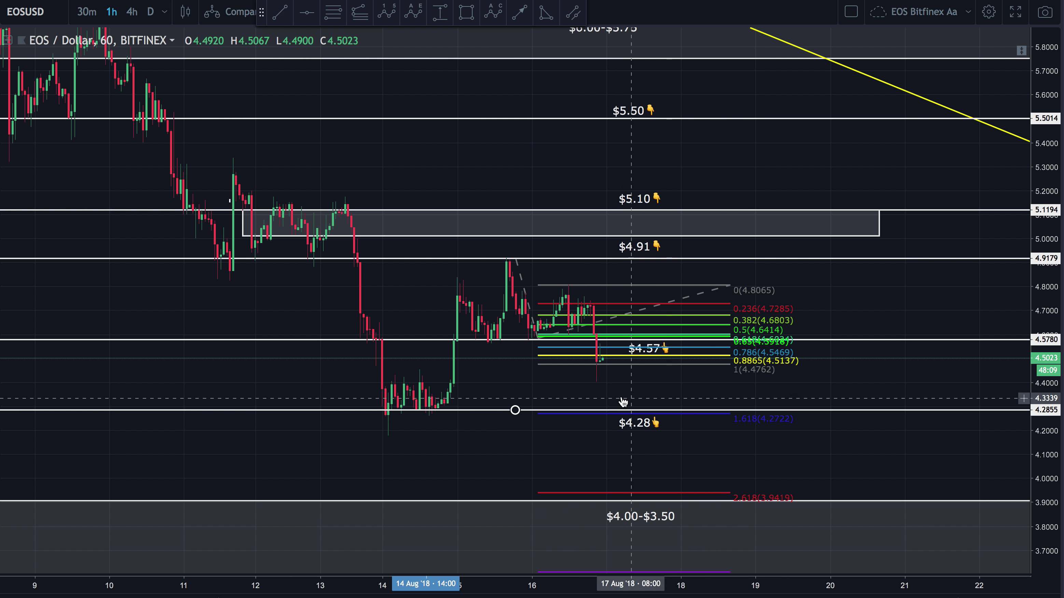
left_click(731, 286)
key("Delete")
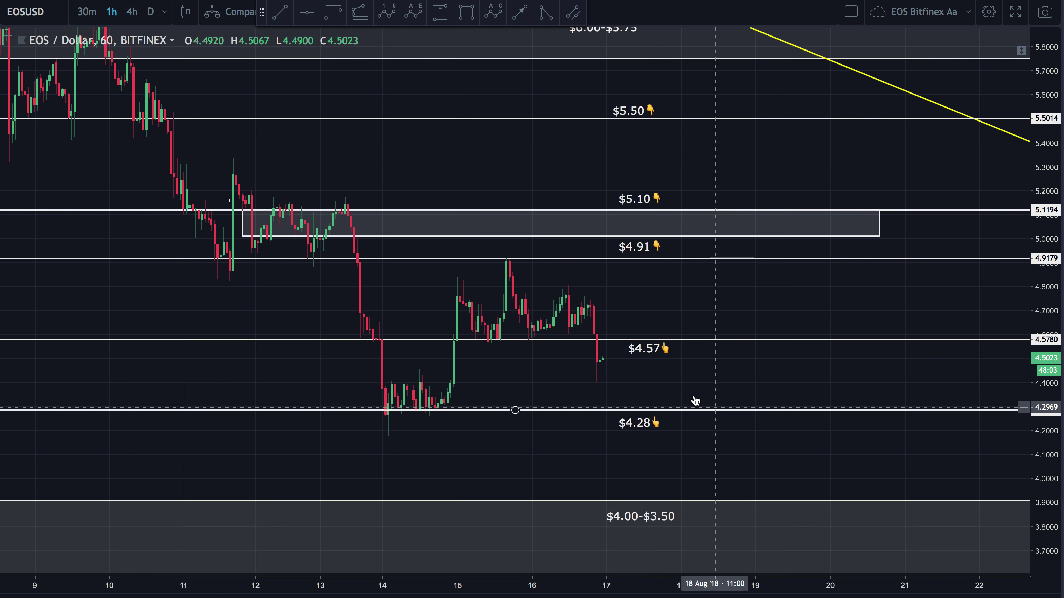
scroll(657, 396, "down", 1)
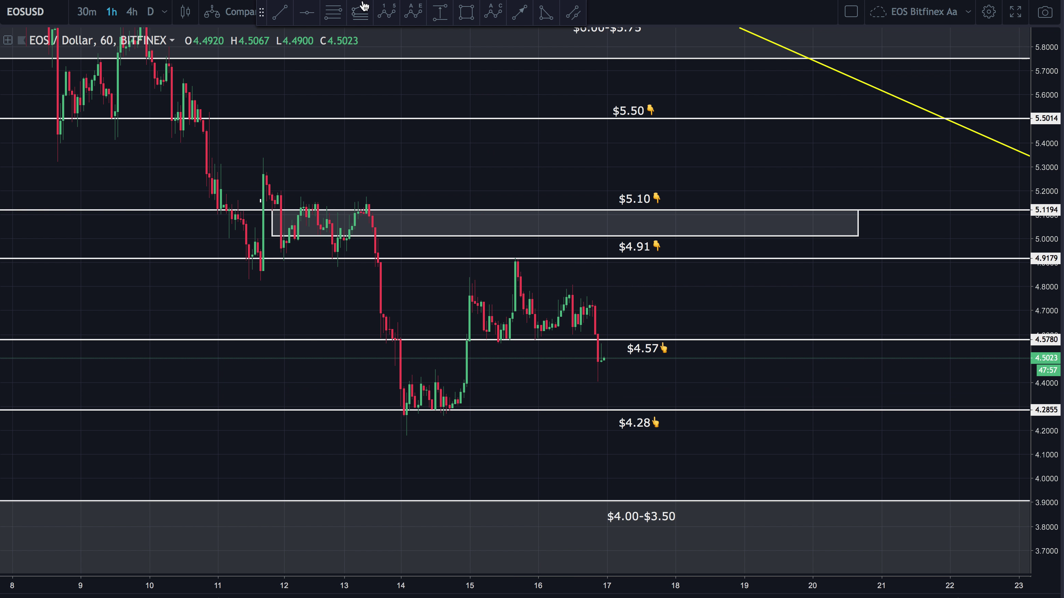
left_click(337, 16)
left_click(409, 434)
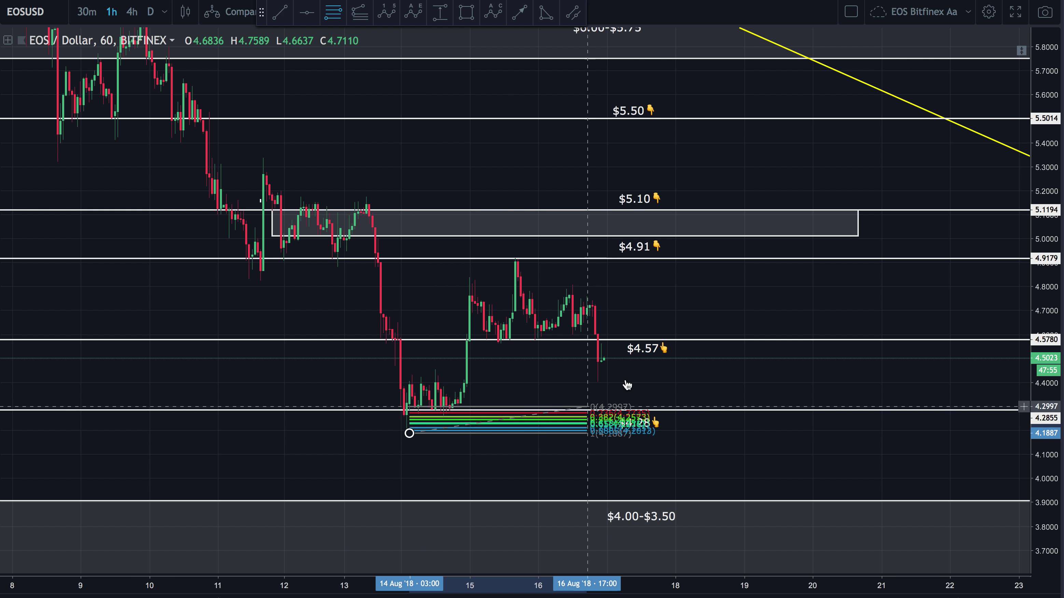
left_click(641, 259)
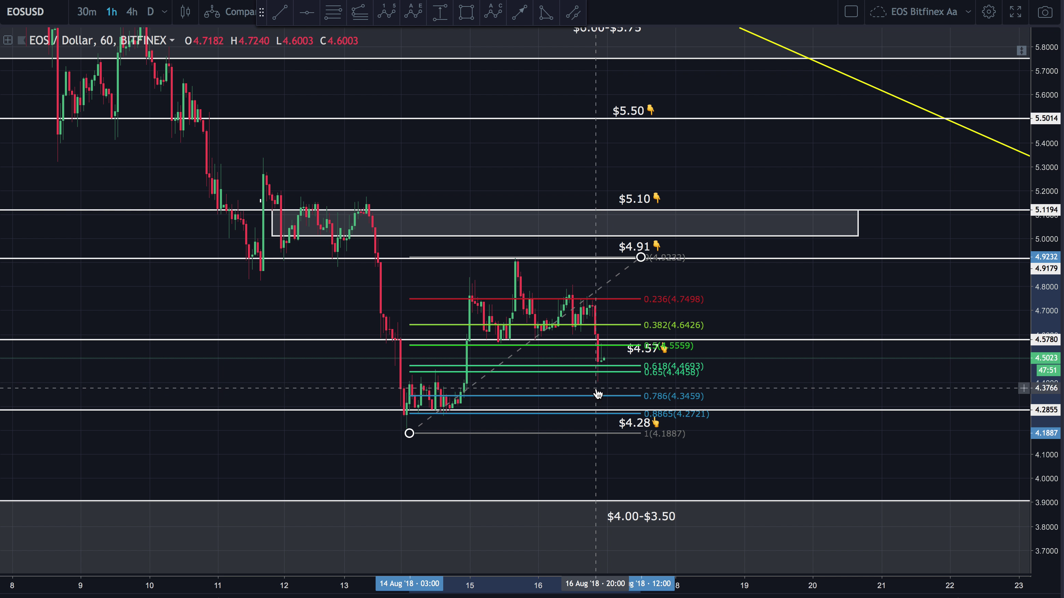
key("Delete")
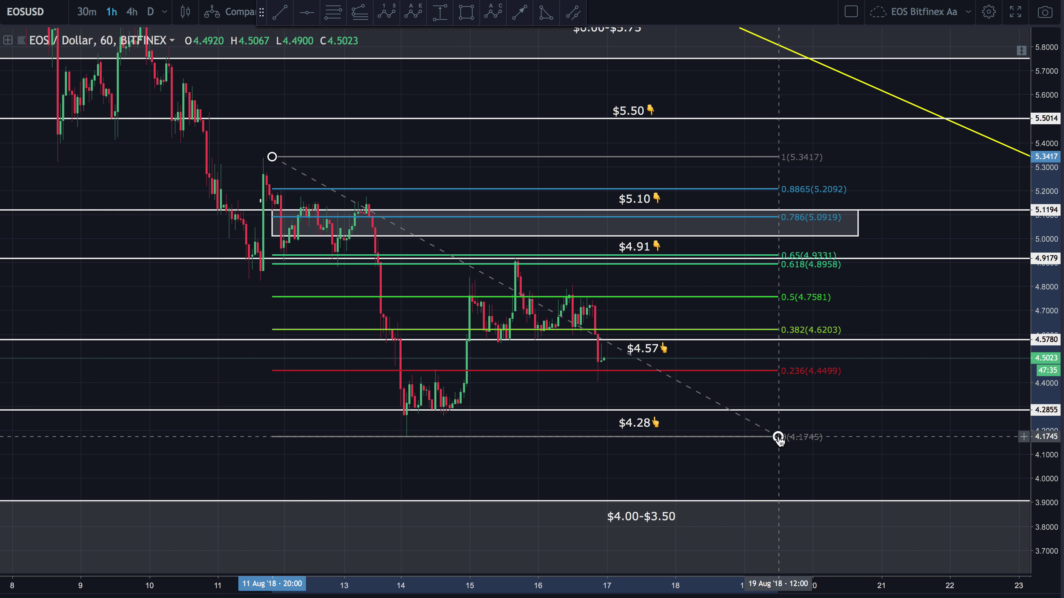
left_click(778, 437)
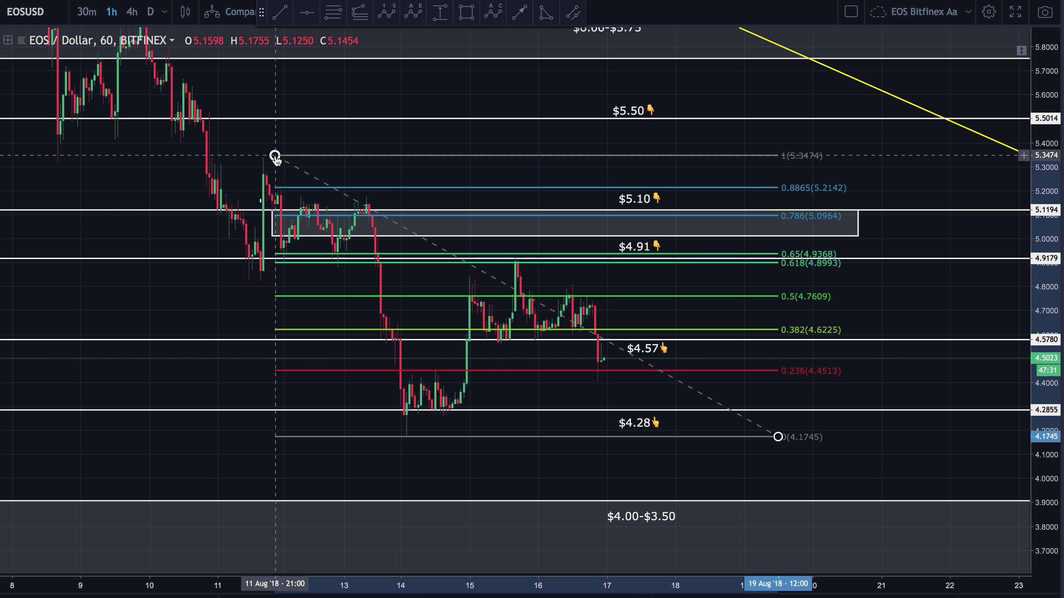
key("Delete")
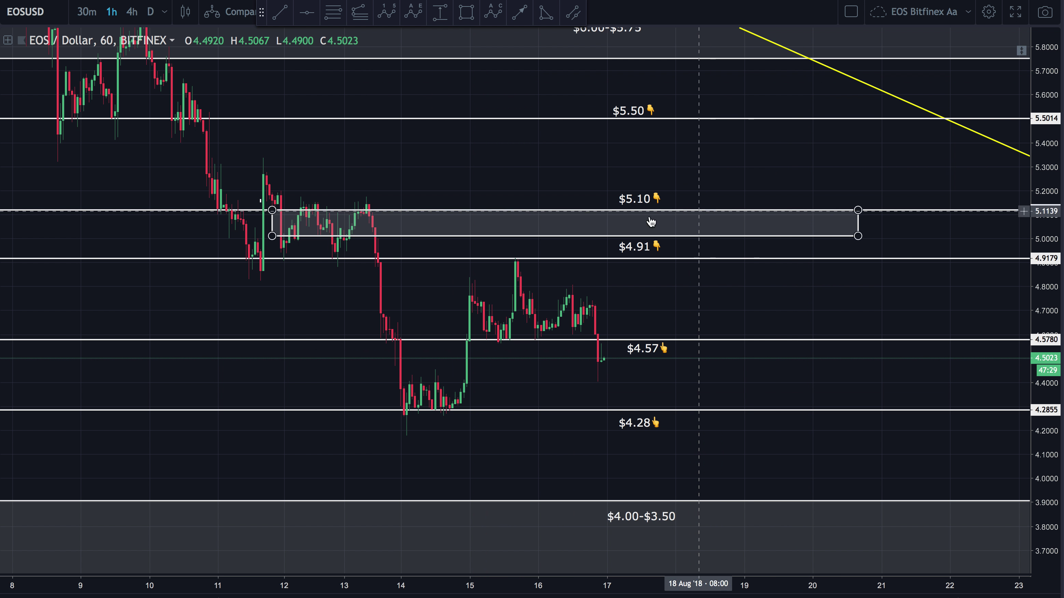
Switch to 4-hour candles and rescale the chart to reveal the $4.00–$3.50 zone.
left_click_drag(706, 378, 614, 354)
left_click(132, 11)
scroll(493, 226, "up", 3)
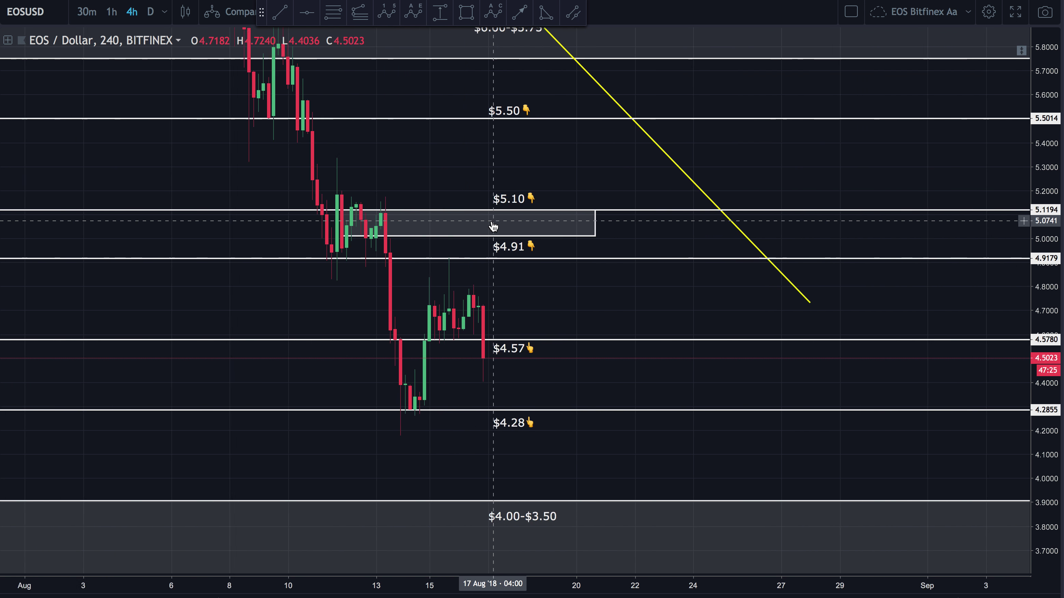
left_click_drag(561, 226, 492, 228)
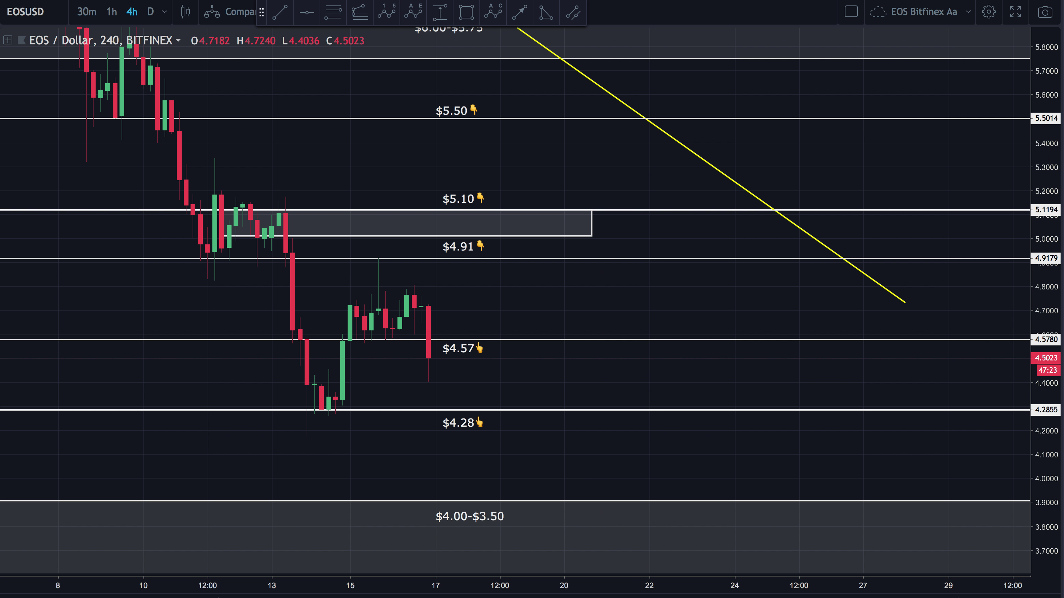
left_click_drag(1049, 161, 1049, 176)
left_click_drag(888, 434, 812, 371)
scroll(754, 364, "left", 3)
scroll(677, 361, "up", 3)
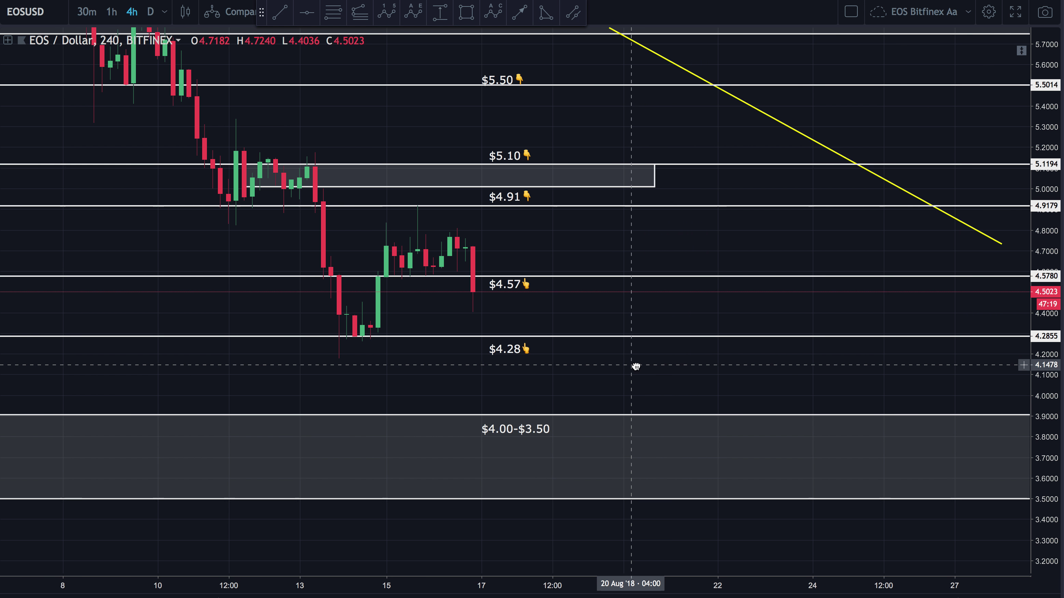
scroll(636, 366, "up", 2)
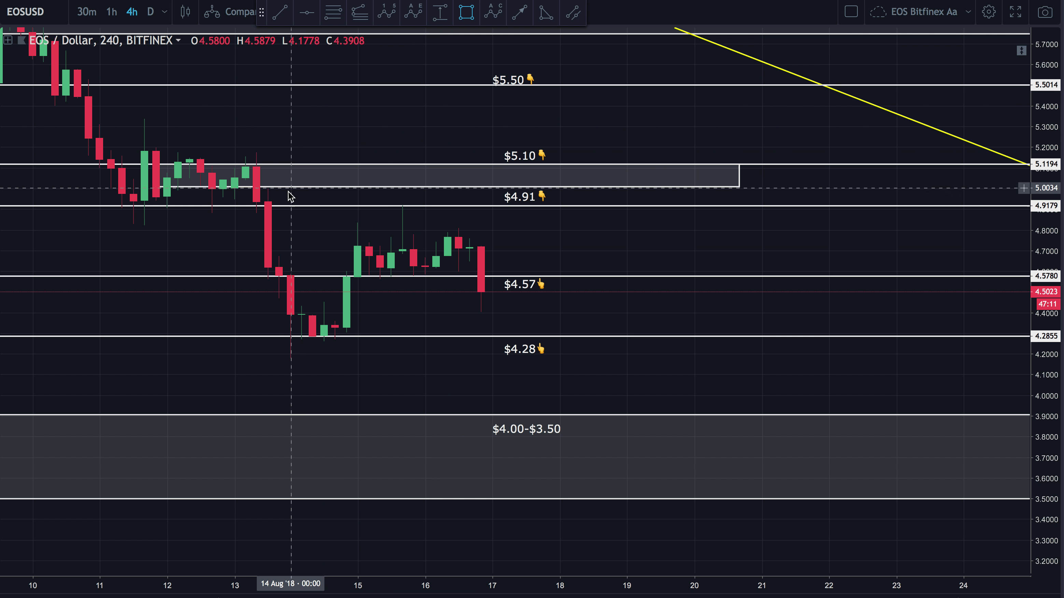
Draw and delete a box from 4.93 to 4.2855, then restore the RSI, Stochastic and MACD panes.
mouse_move(268, 204)
left_mouse_down()
mouse_move(724, 292)
mouse_move(818, 337)
left_mouse_up()
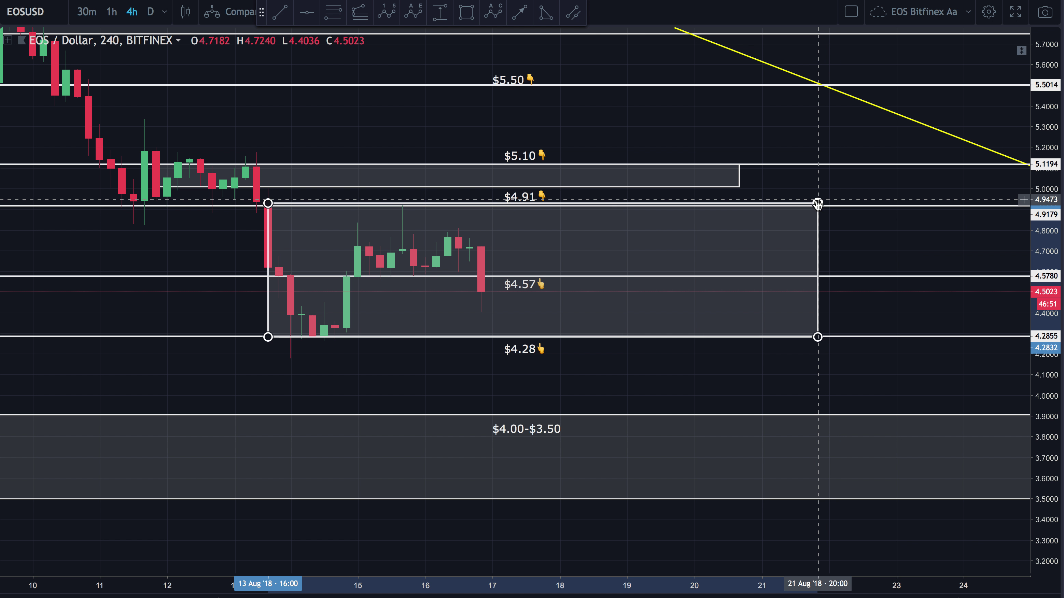
left_click_drag(818, 204, 818, 200)
key("Delete")
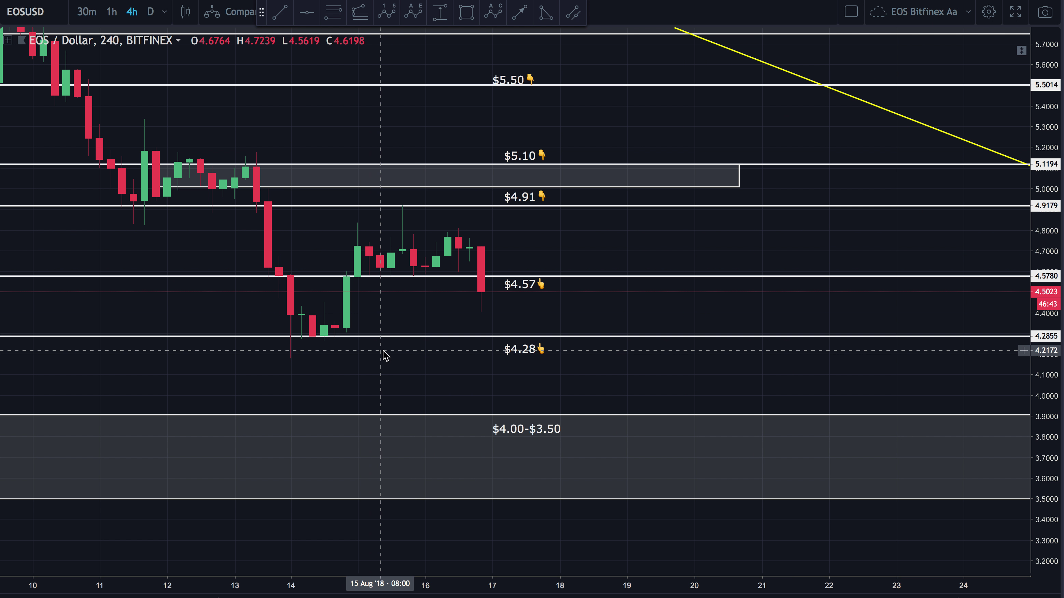
scroll(384, 353, "down", 1)
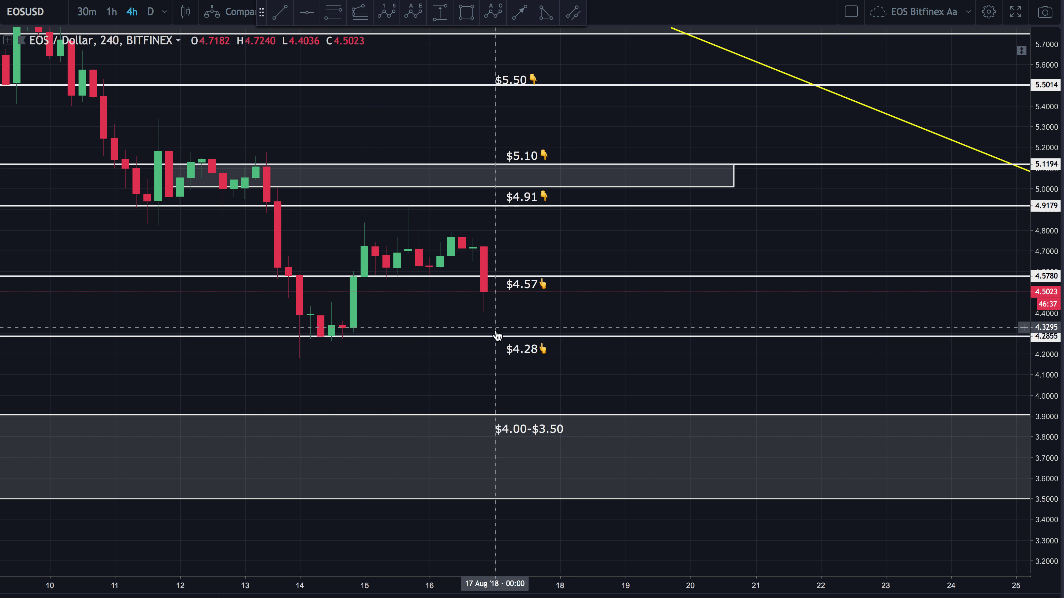
double_click(634, 264)
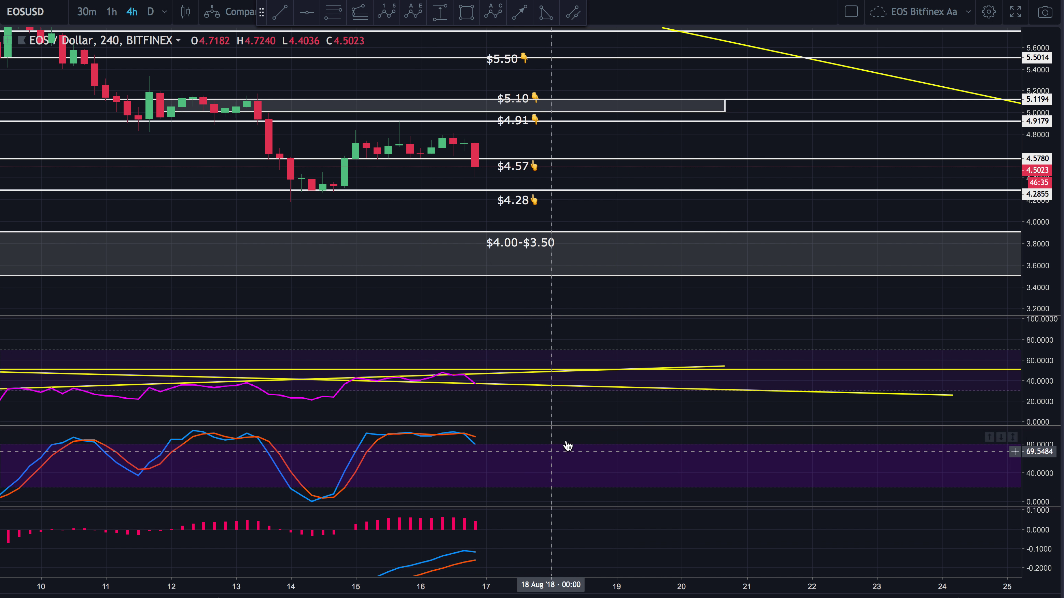
double_click(532, 341)
scroll(532, 344, "down", 5)
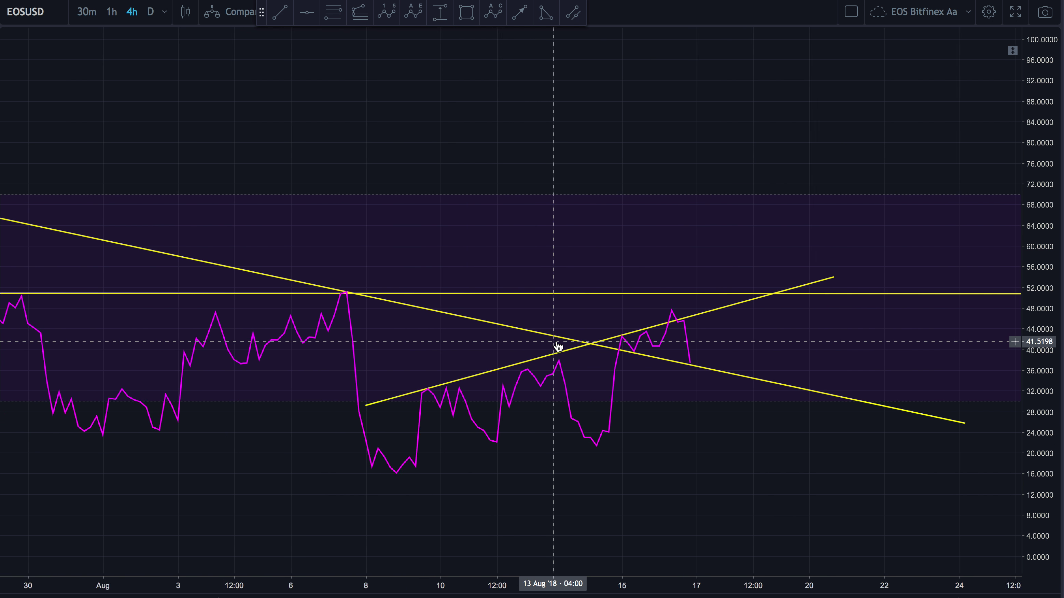
scroll(557, 346, "down", 5)
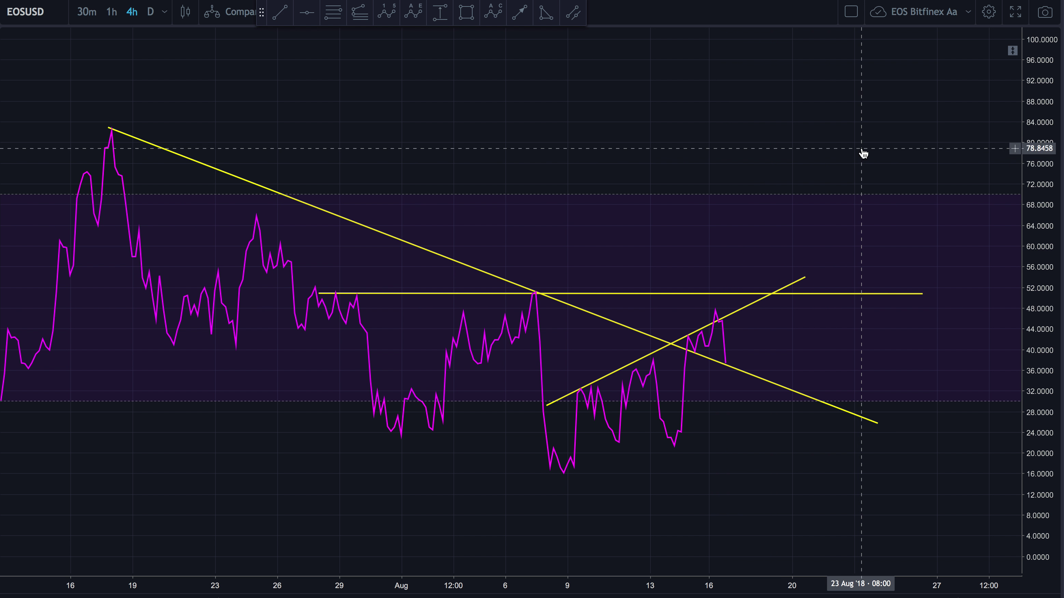
double_click(654, 169)
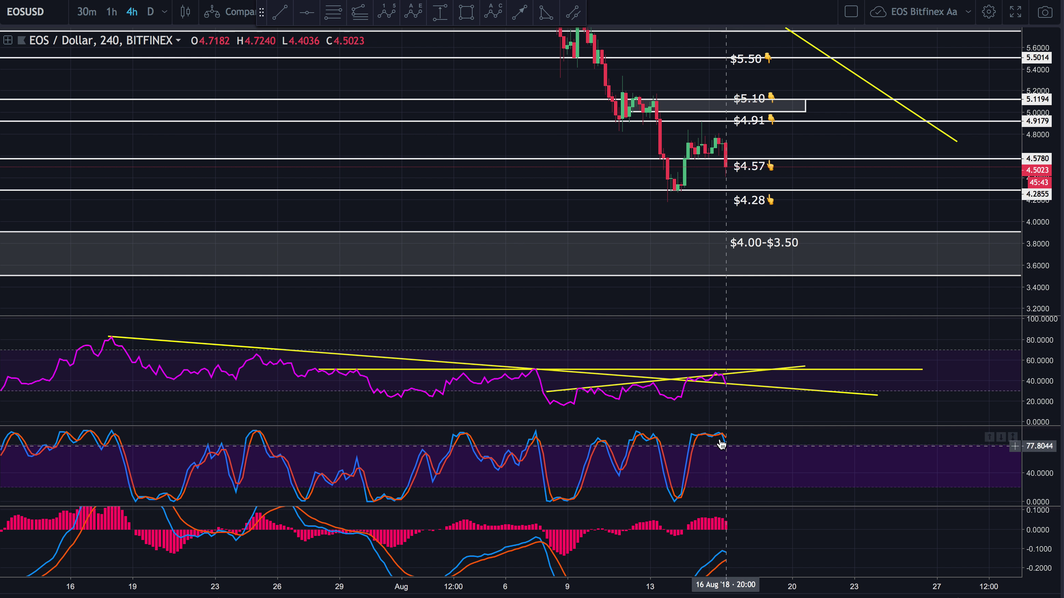
double_click(754, 545)
double_click(1047, 96)
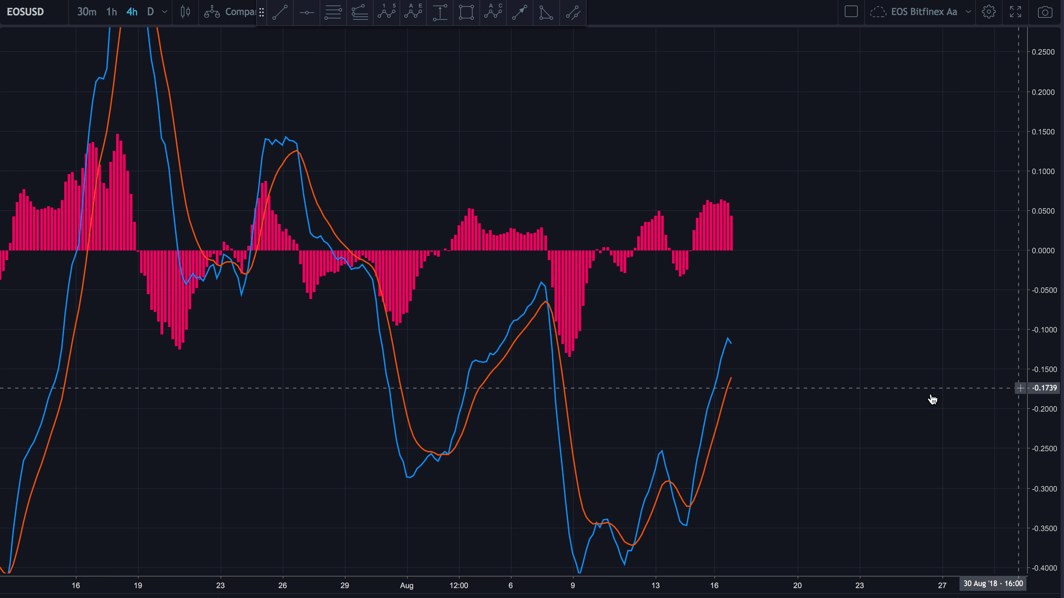
scroll(931, 351, "up", 5)
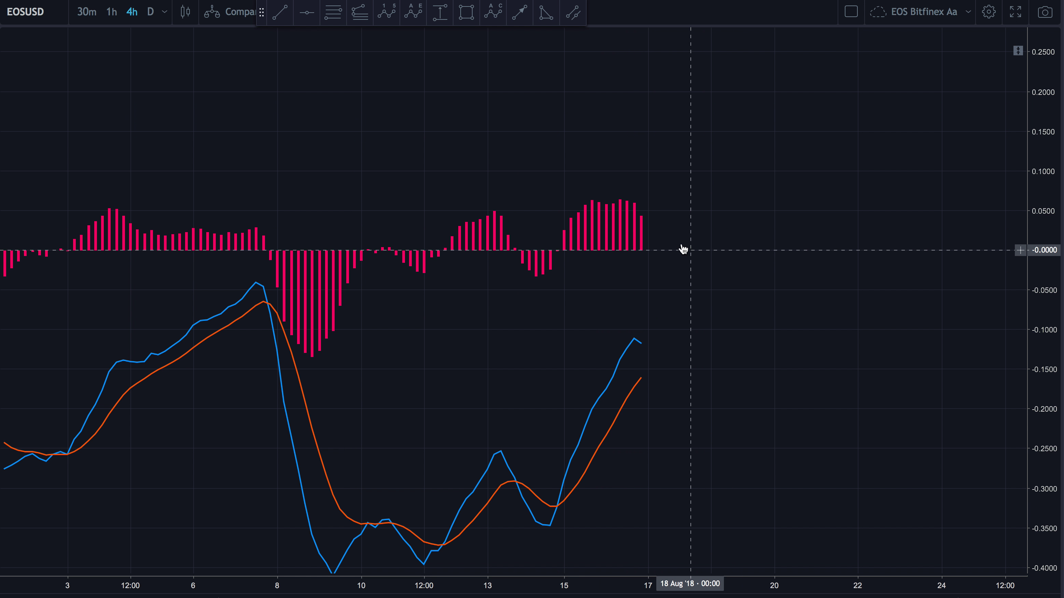
left_click(149, 17)
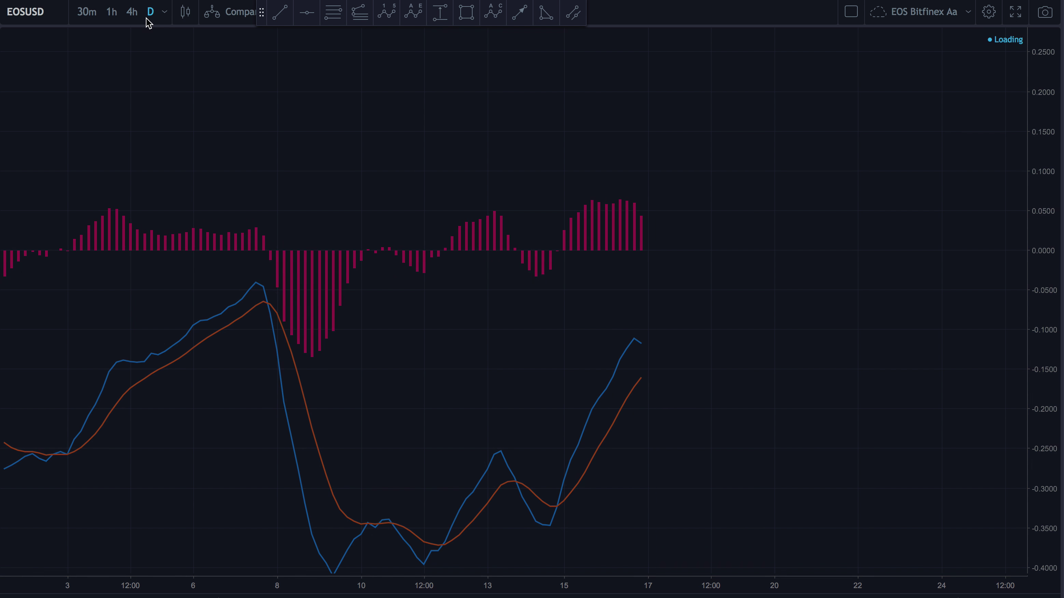
left_click_drag(1048, 54, 1049, 101)
left_click_drag(824, 427, 824, 302)
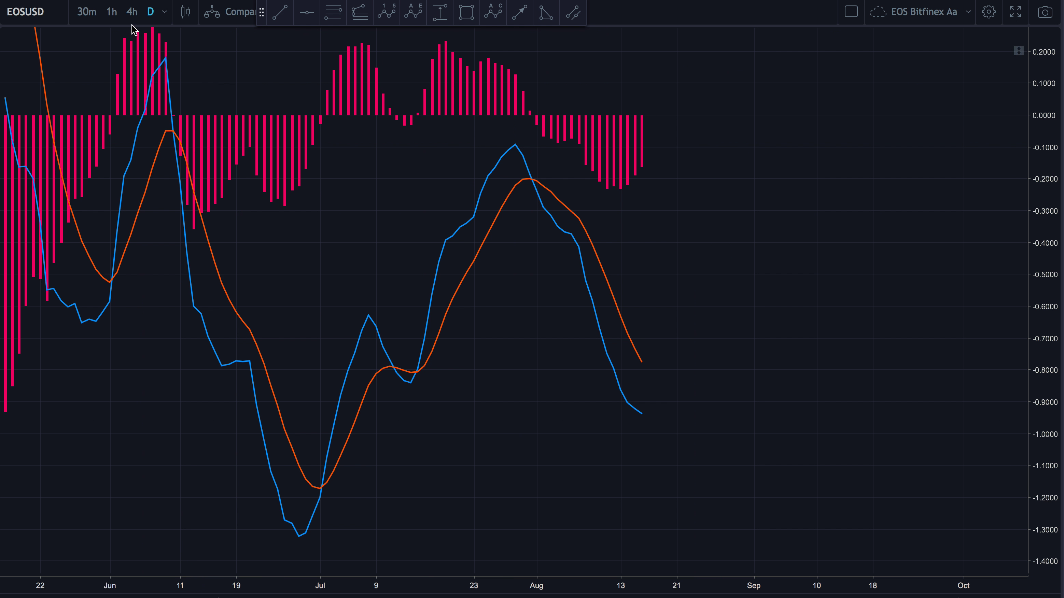
left_click(132, 13)
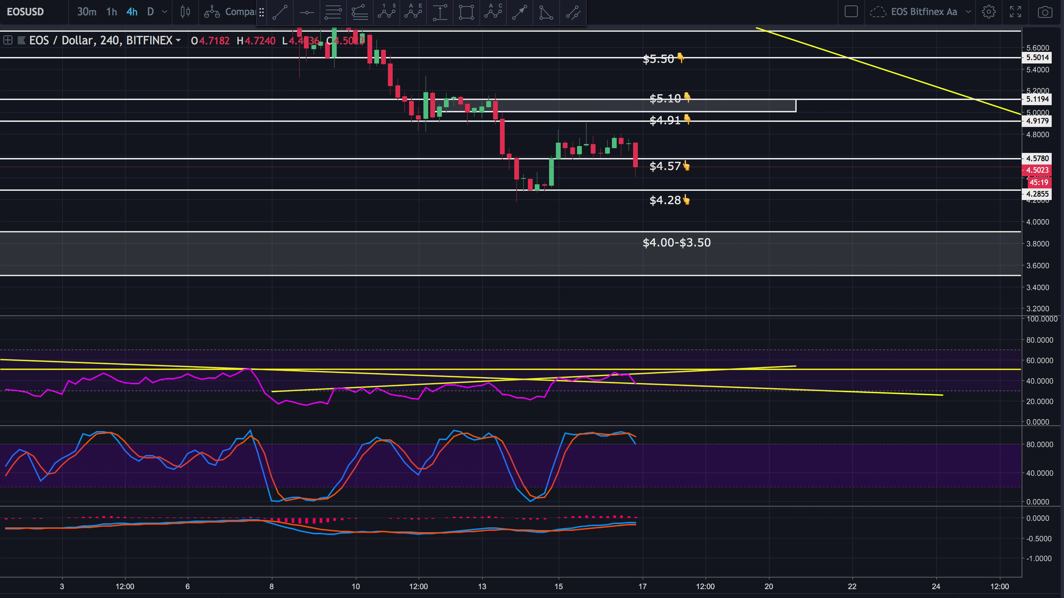
Compare the daily and 4-hour candles, finishing on the daily timeframe.
left_click(151, 13)
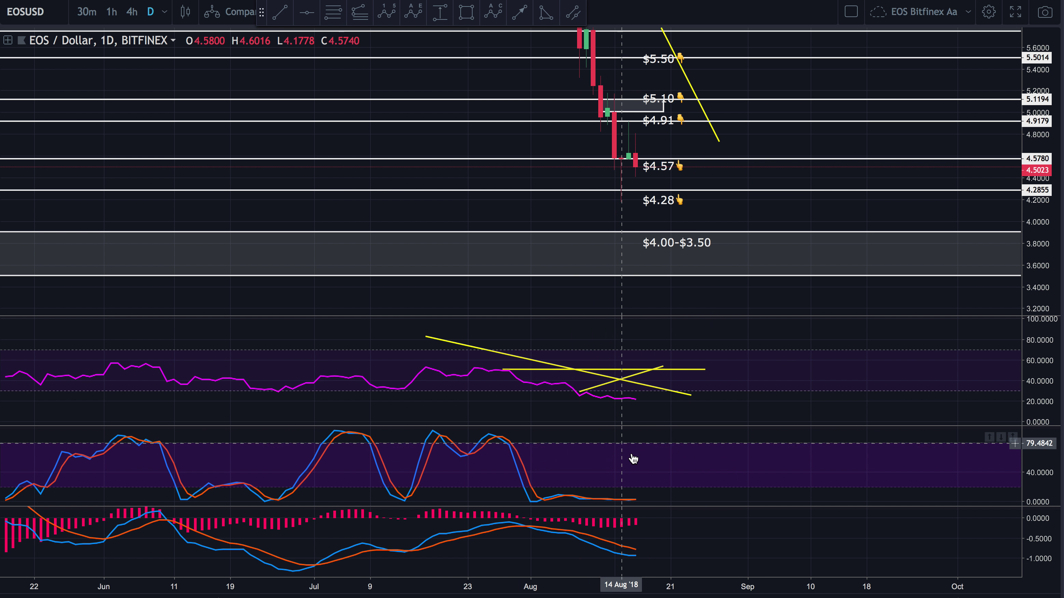
left_click(132, 13)
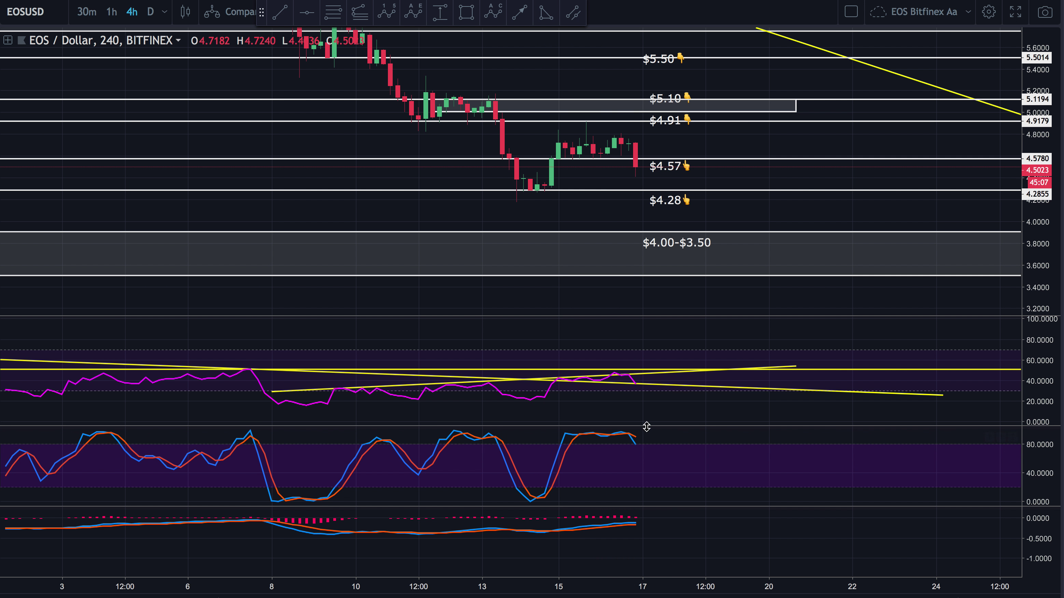
left_click(149, 15)
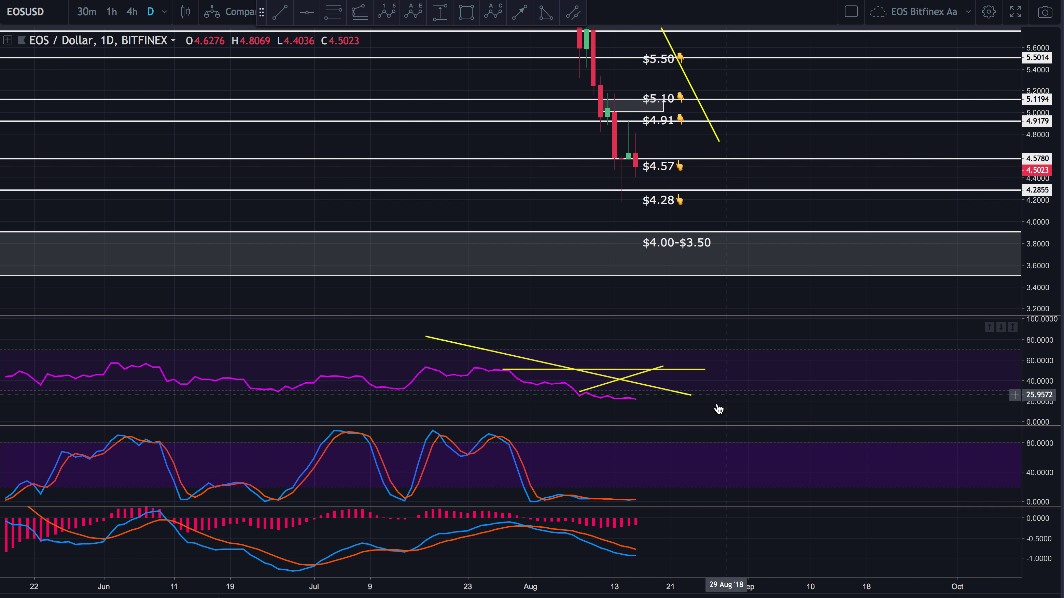
double_click(763, 378)
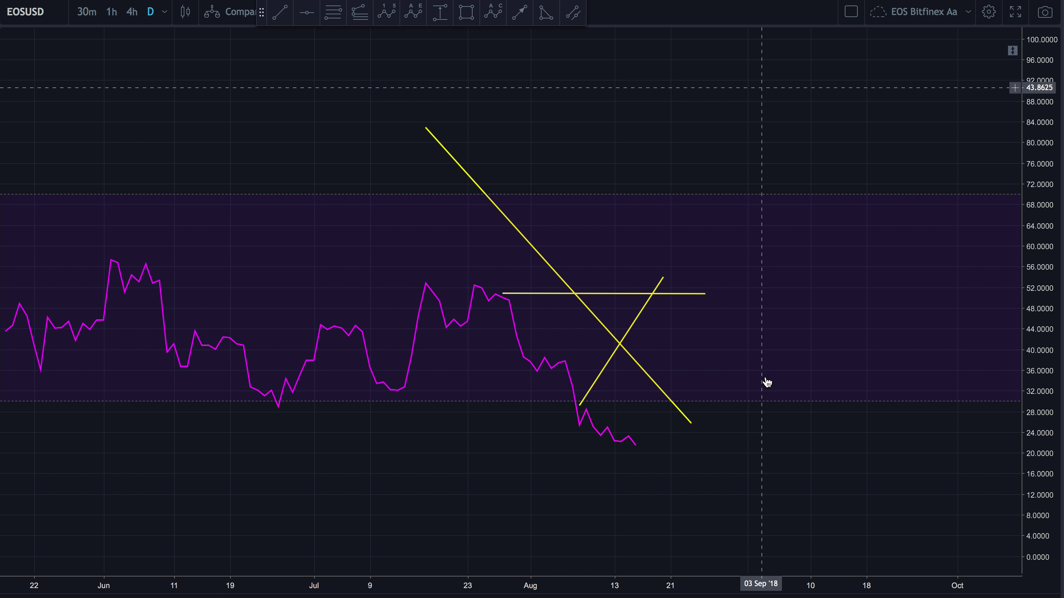
scroll(767, 382, "up", 3)
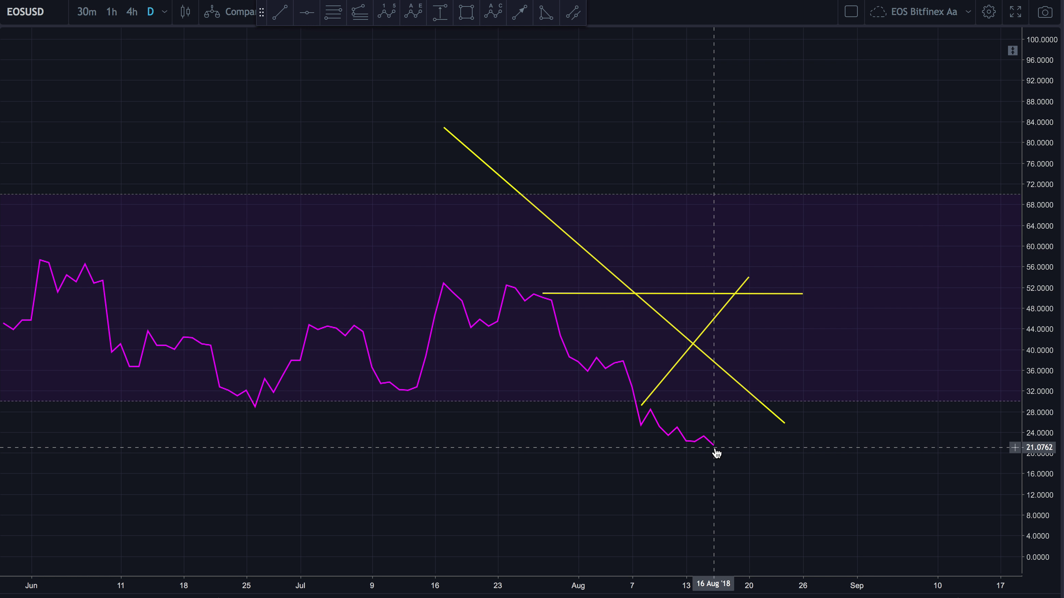
scroll(716, 452, "down", 5)
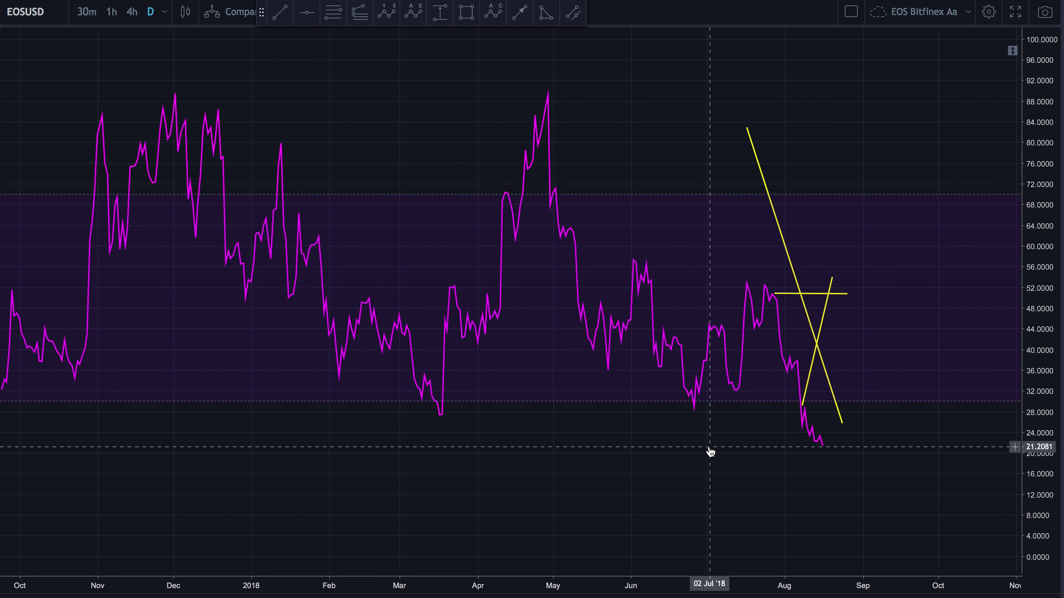
scroll(710, 452, "down", 5)
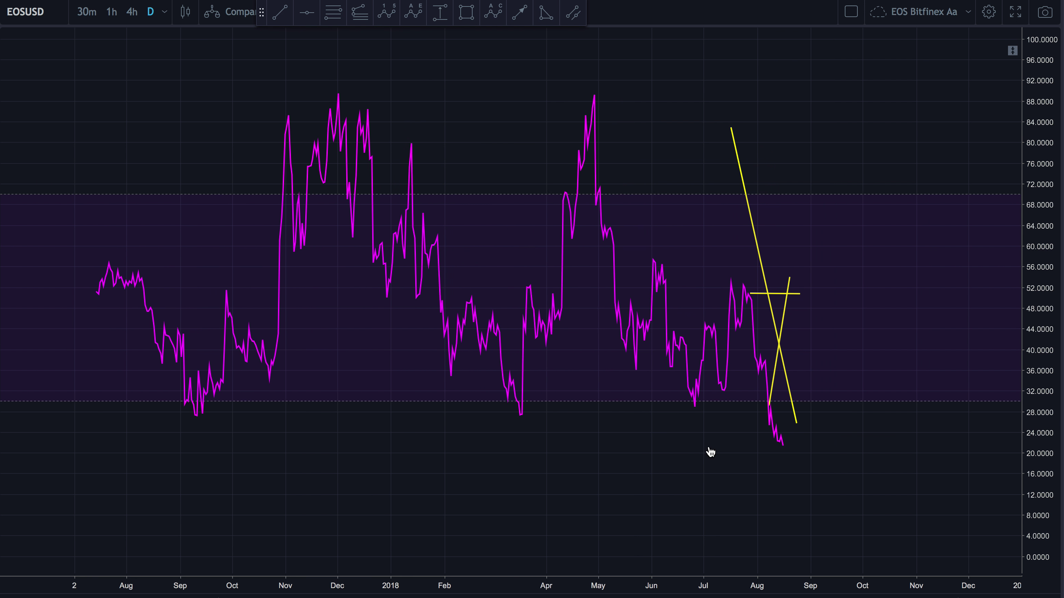
scroll(589, 357, "up", 5)
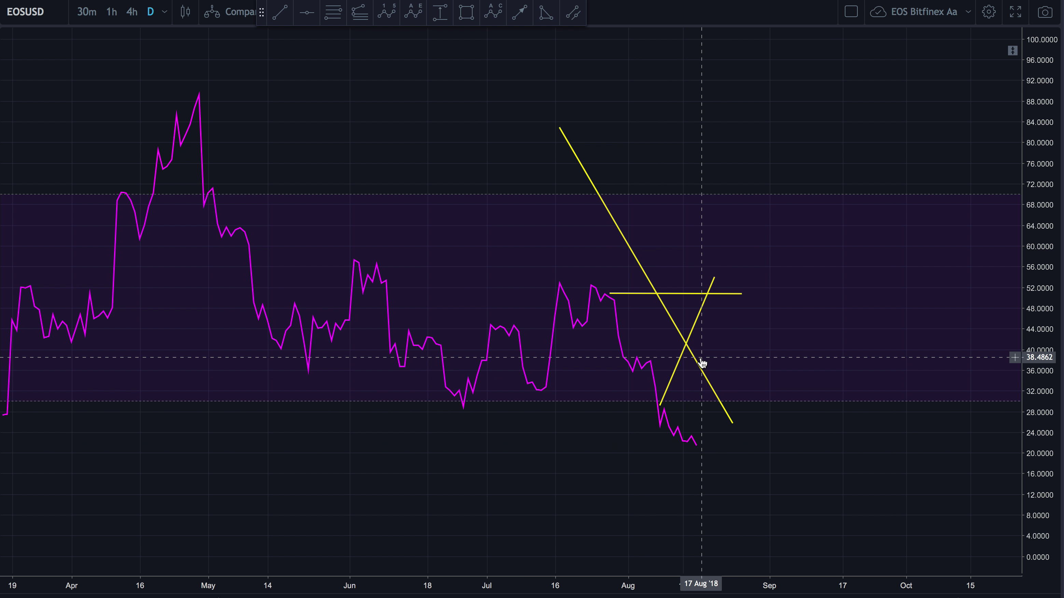
double_click(426, 138)
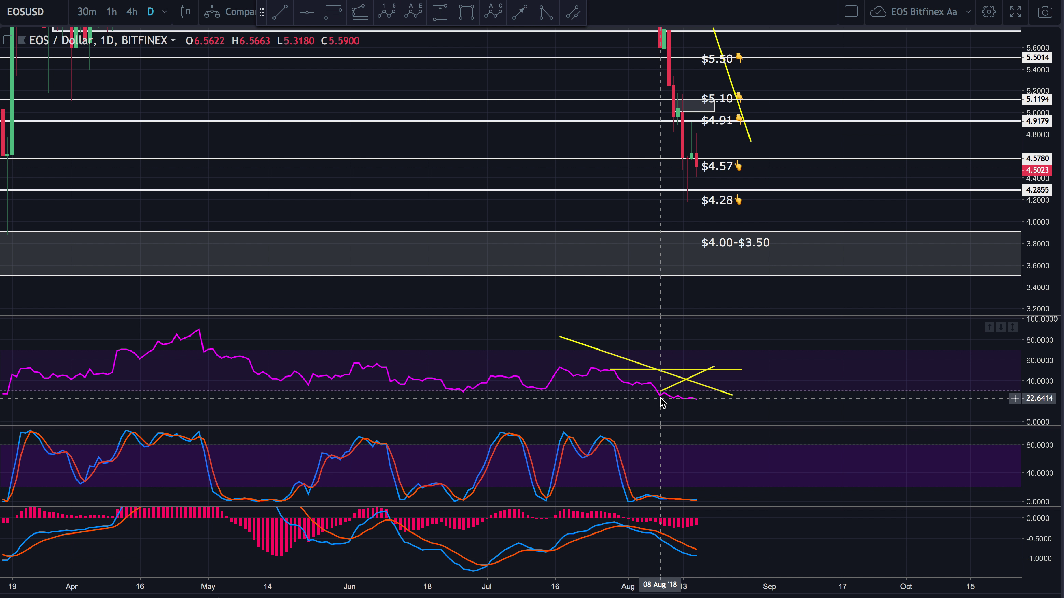
Expand the price pane to full size and zoom into the recent candles.
double_click(587, 204)
scroll(588, 204, "up", 6)
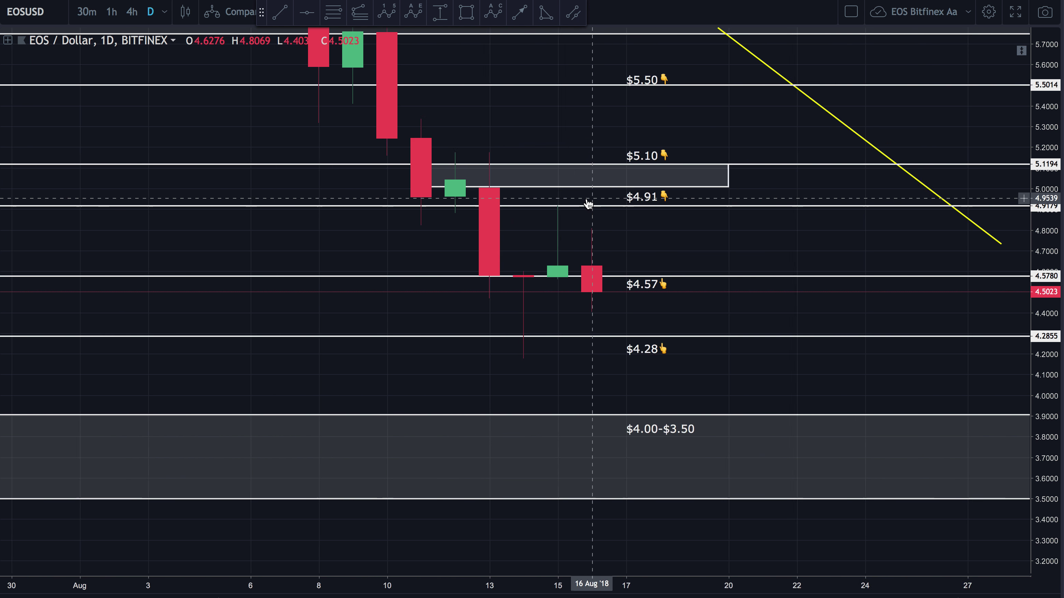
scroll(587, 203, "right", 5)
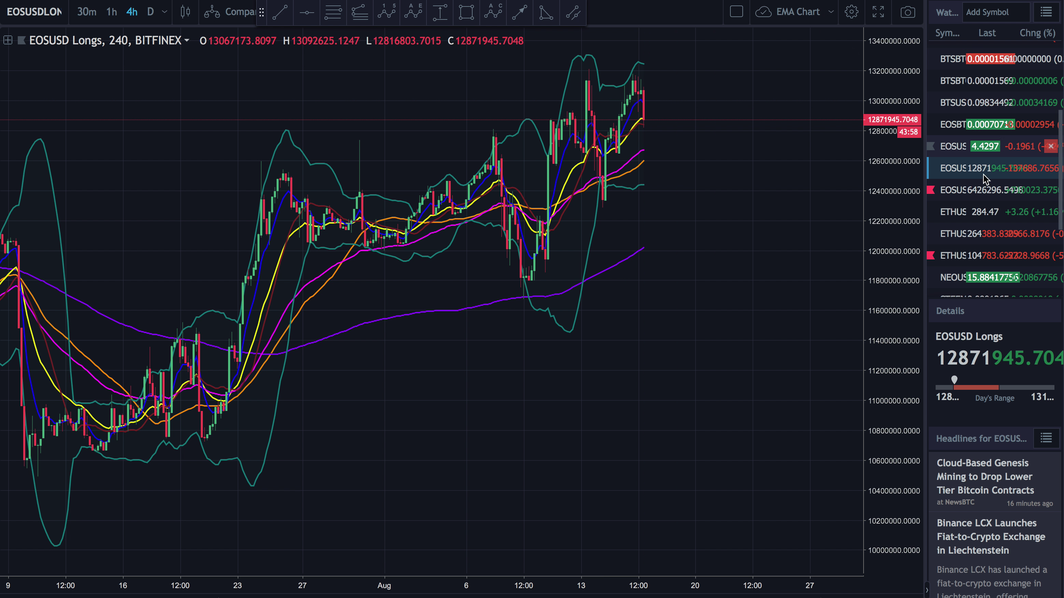
View the EOSUSD Shorts chart zoomed in, then open EOS/Dollar from the watchlist.
key("Down")
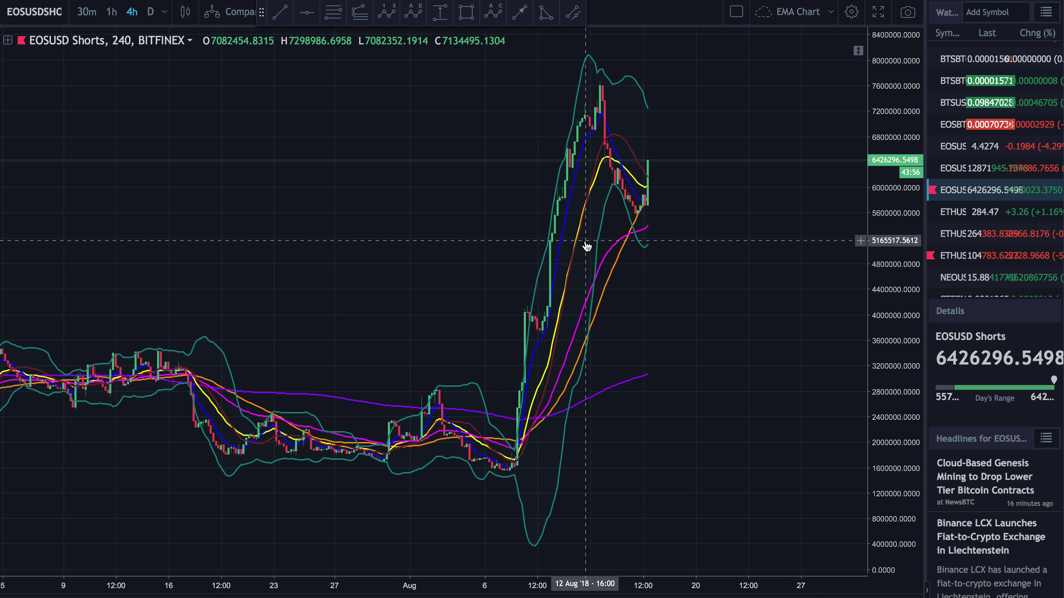
scroll(637, 192, "up", 3)
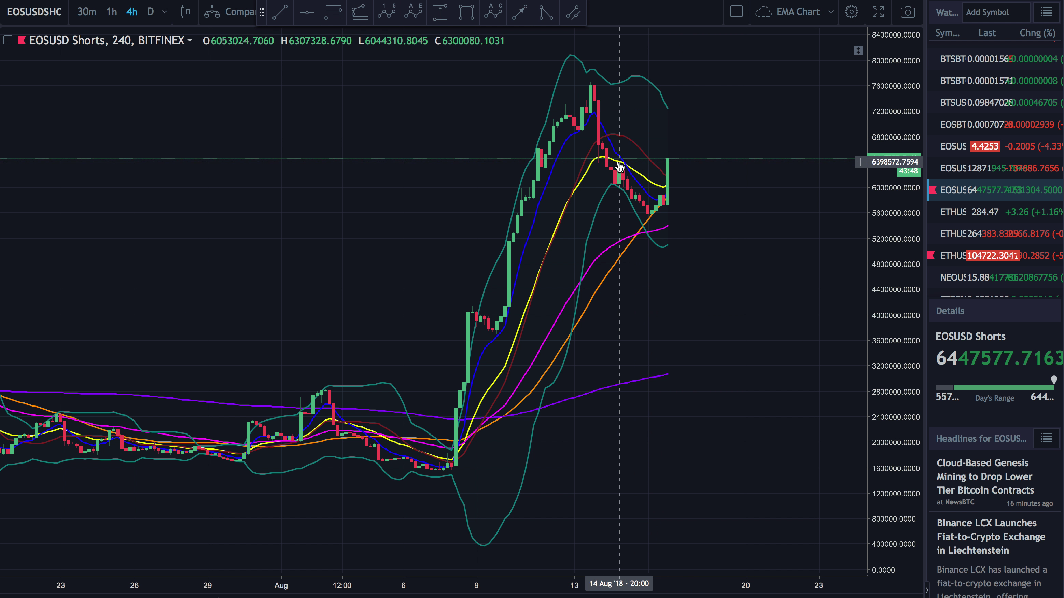
scroll(717, 356, "up", 3)
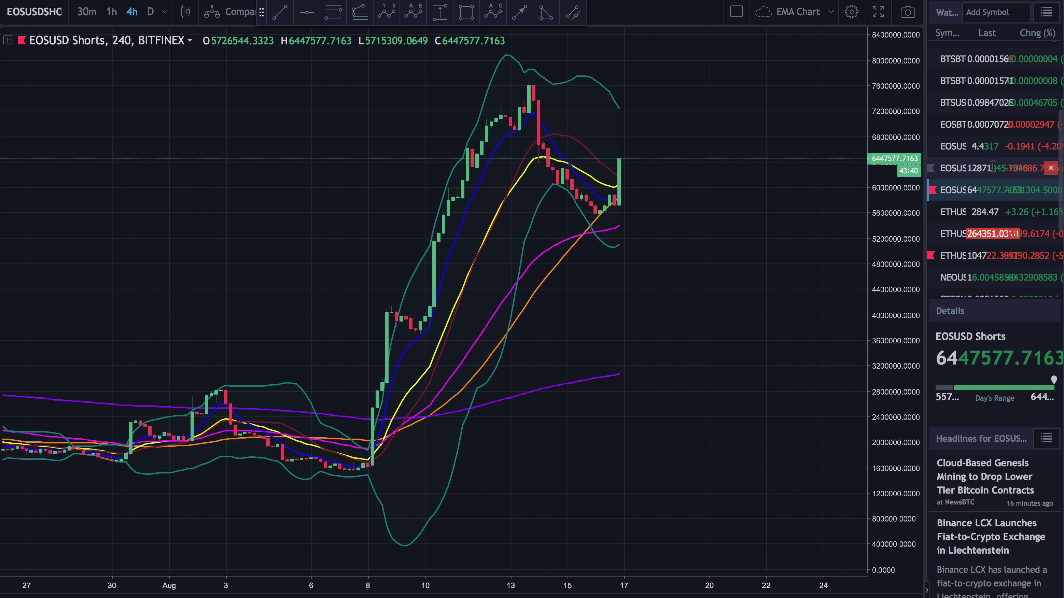
left_click(954, 147)
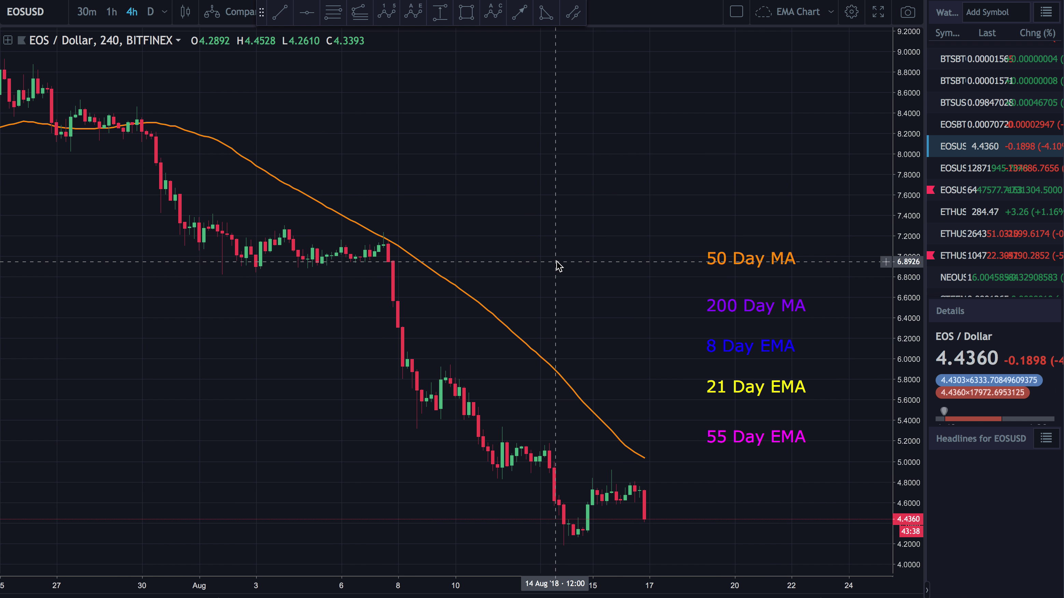
Rescale the 4-hour EMA chart, then switch to daily candles with the moving averages in view.
left_click_drag(720, 540, 658, 541)
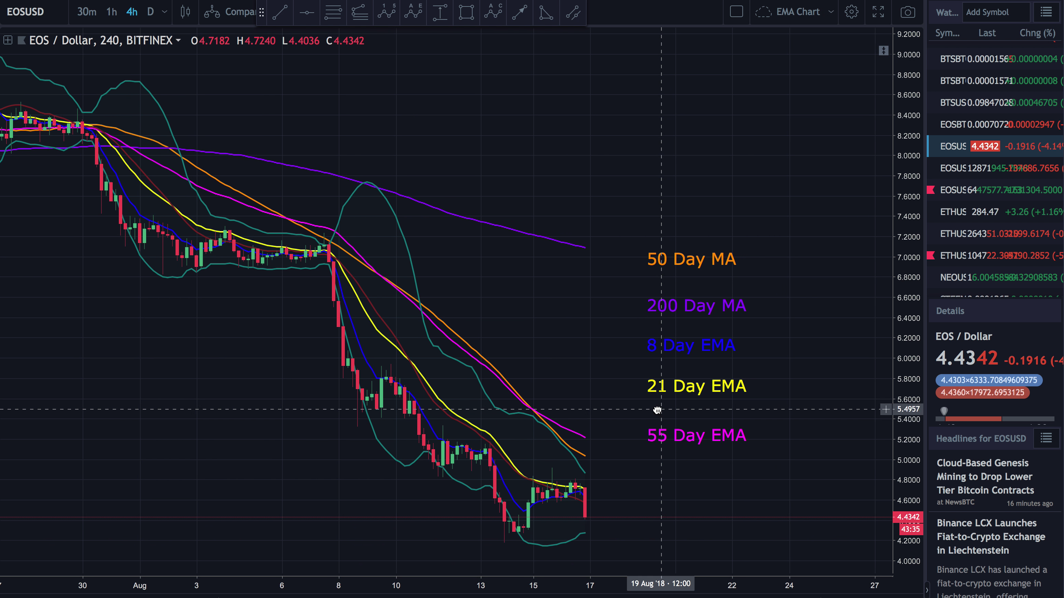
left_click_drag(898, 163, 898, 217)
left_click_drag(668, 525, 570, 373)
scroll(641, 352, "up", 3)
scroll(641, 352, "up", 2)
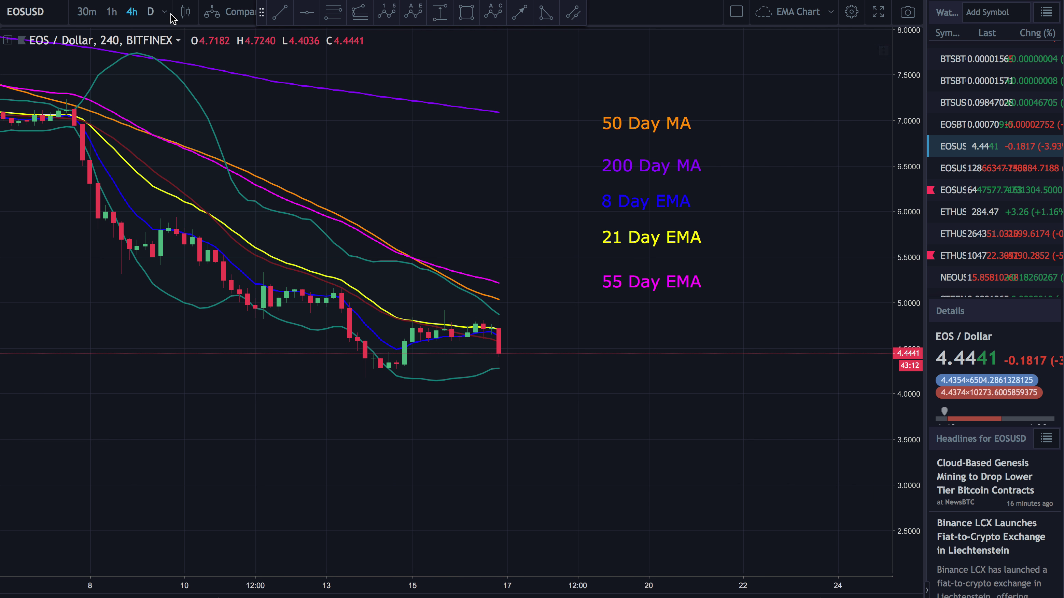
left_click(151, 11)
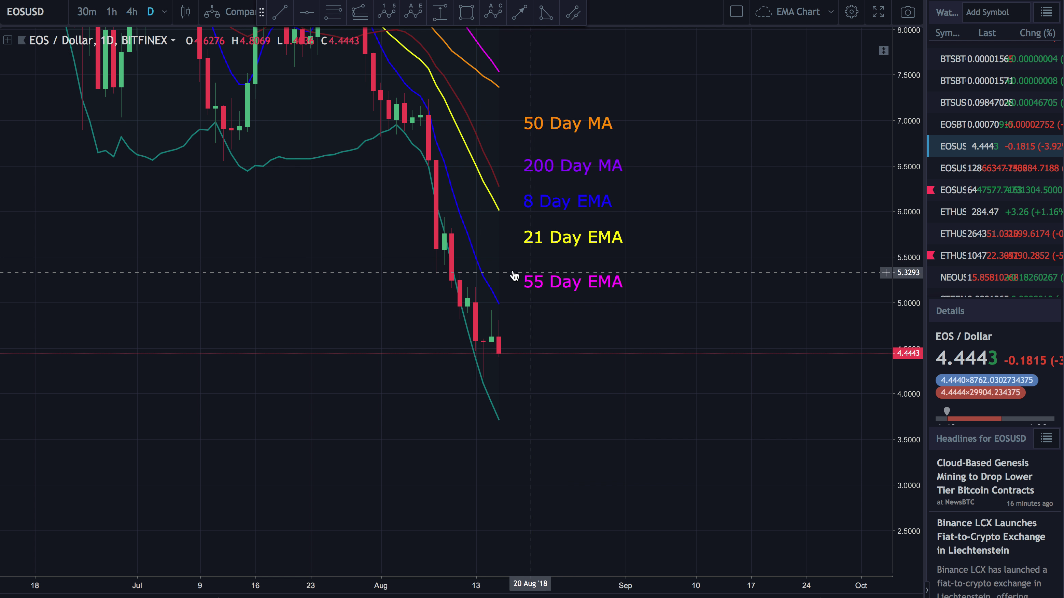
left_click_drag(737, 205, 750, 321)
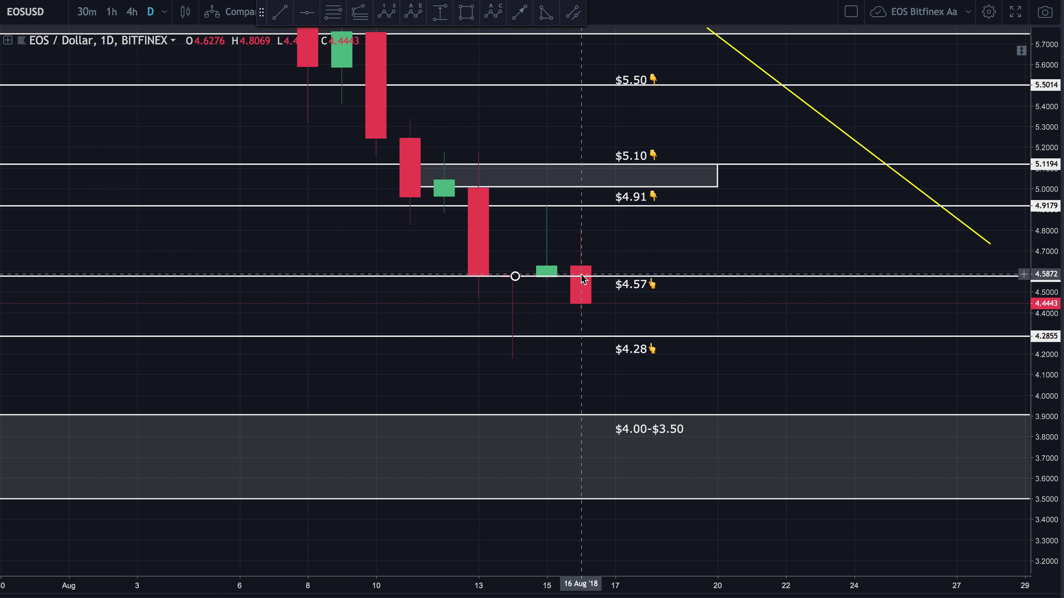
Switch to 4-hour candles and zoom in around price near 4.45, between $4.57 and $4.28.
left_click(133, 12)
scroll(574, 247, "down", 3)
scroll(575, 248, "up", 2)
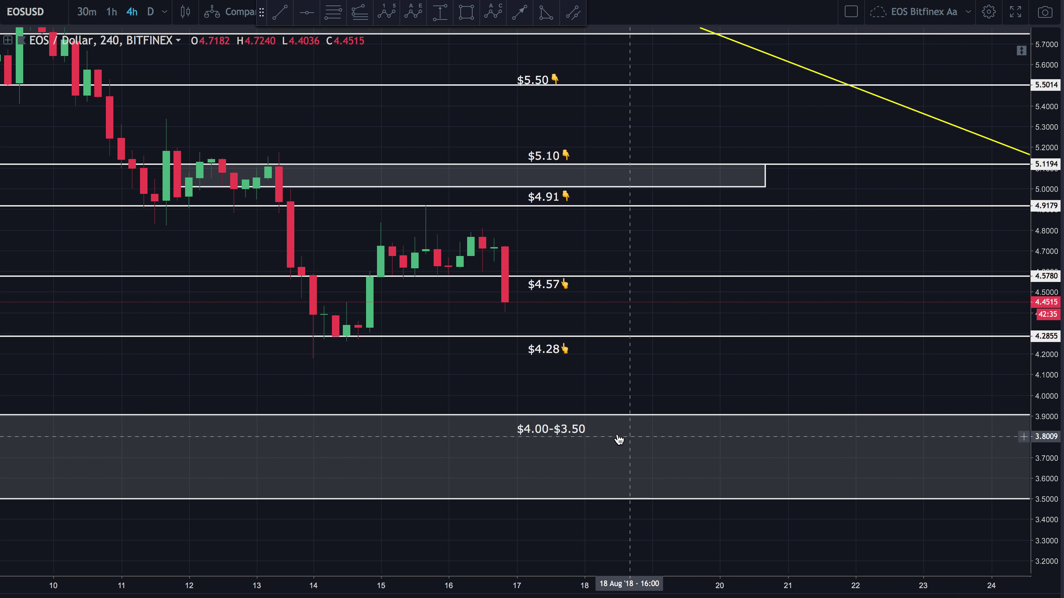
scroll(628, 307, "down", 3)
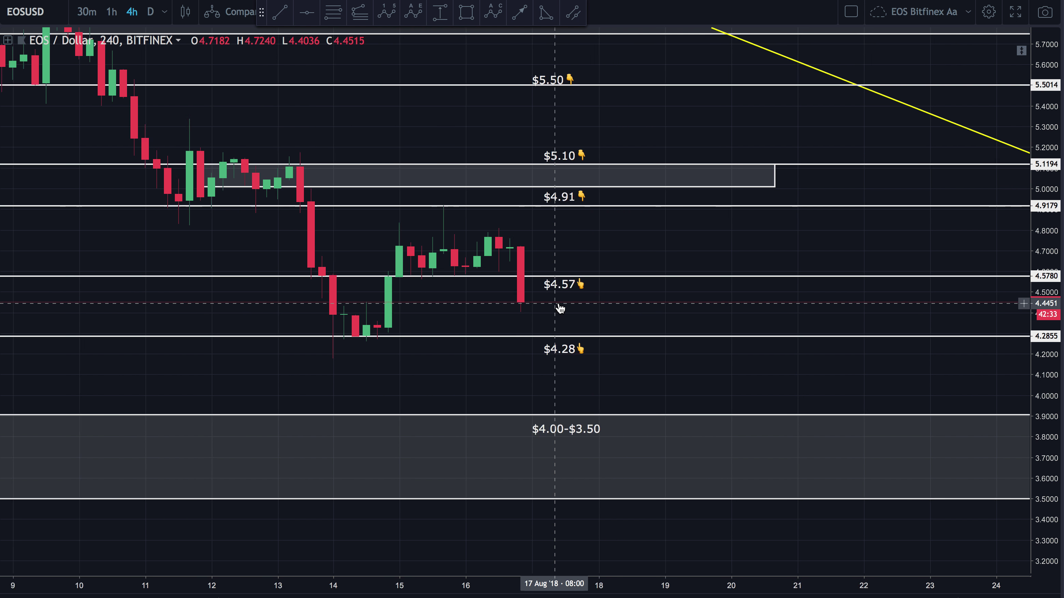
scroll(560, 309, "right", 2)
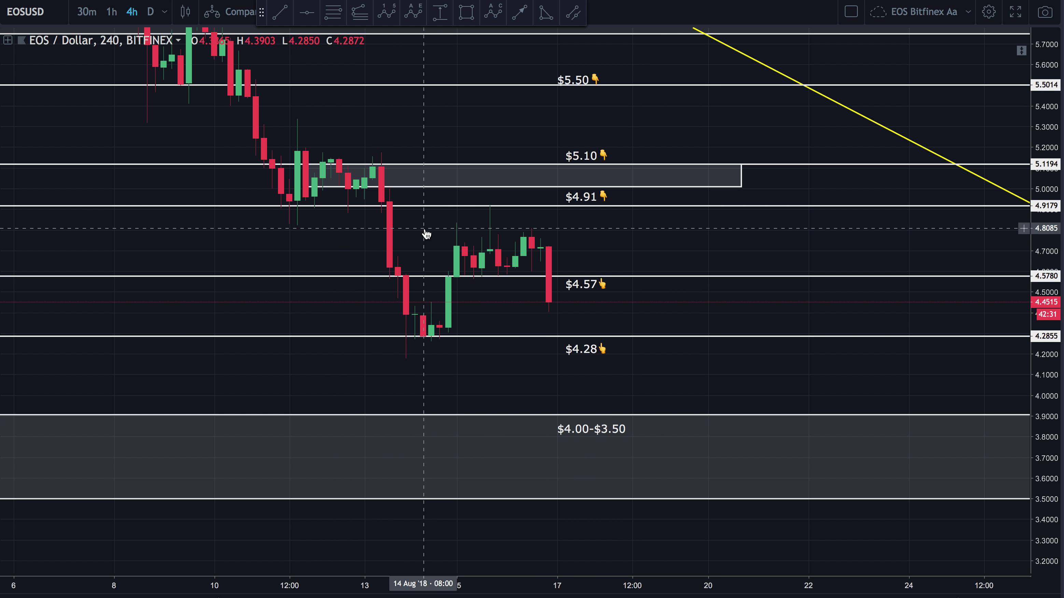